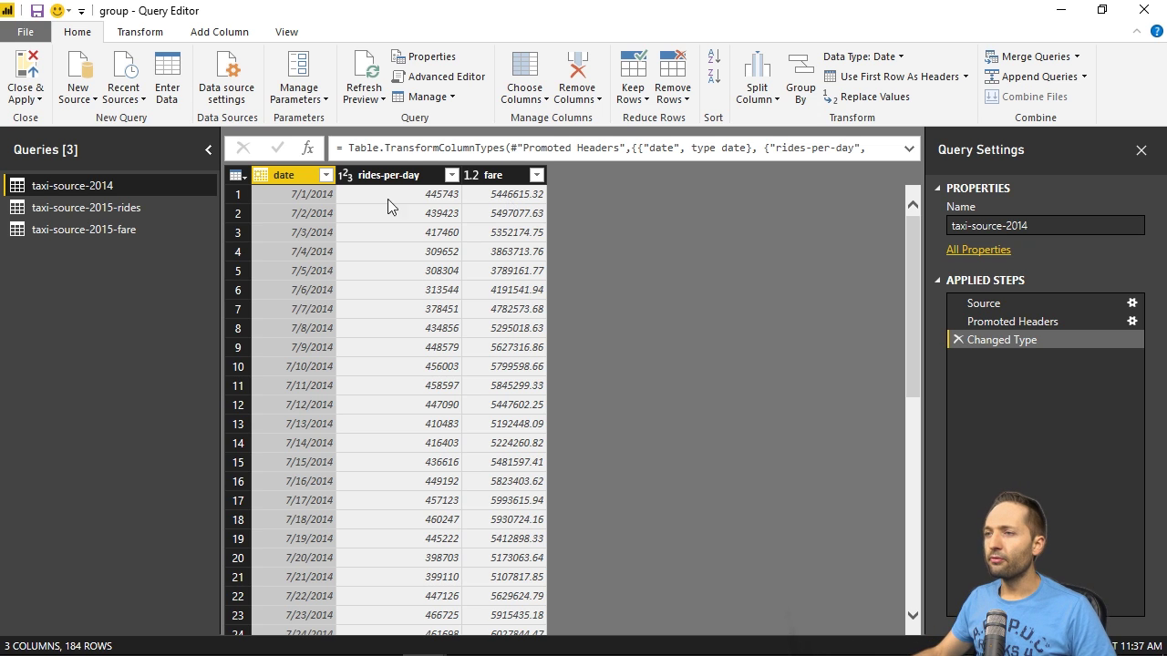
Step: Preview the taxi-source-2015-rides query, then the taxi-source-2015-fare pickup times and fare amounts
click(130, 208)
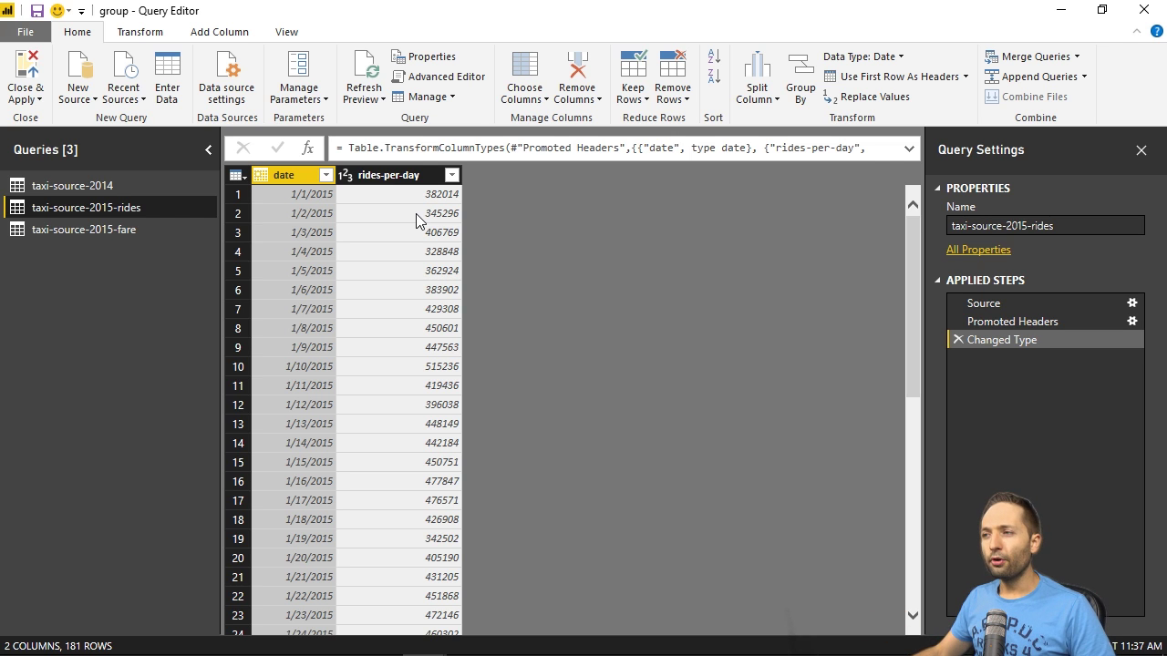
click(111, 230)
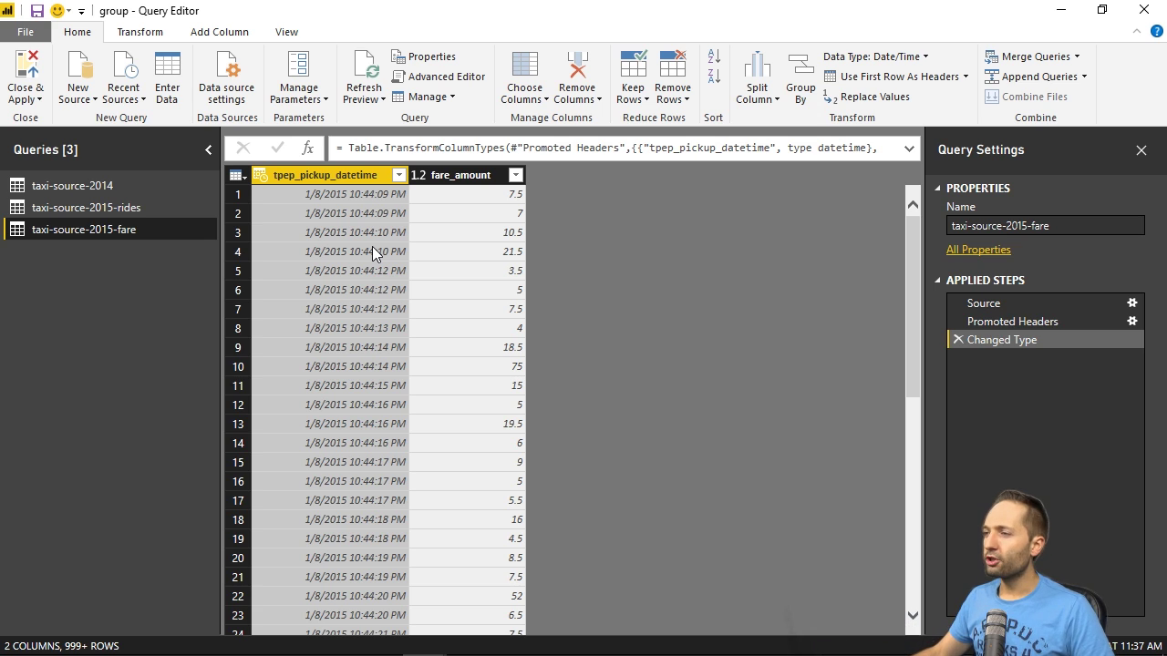
Step: Convert the fare query's tpep_pickup_datetime column to Date, added as a new Changed Type1 step
click(141, 34)
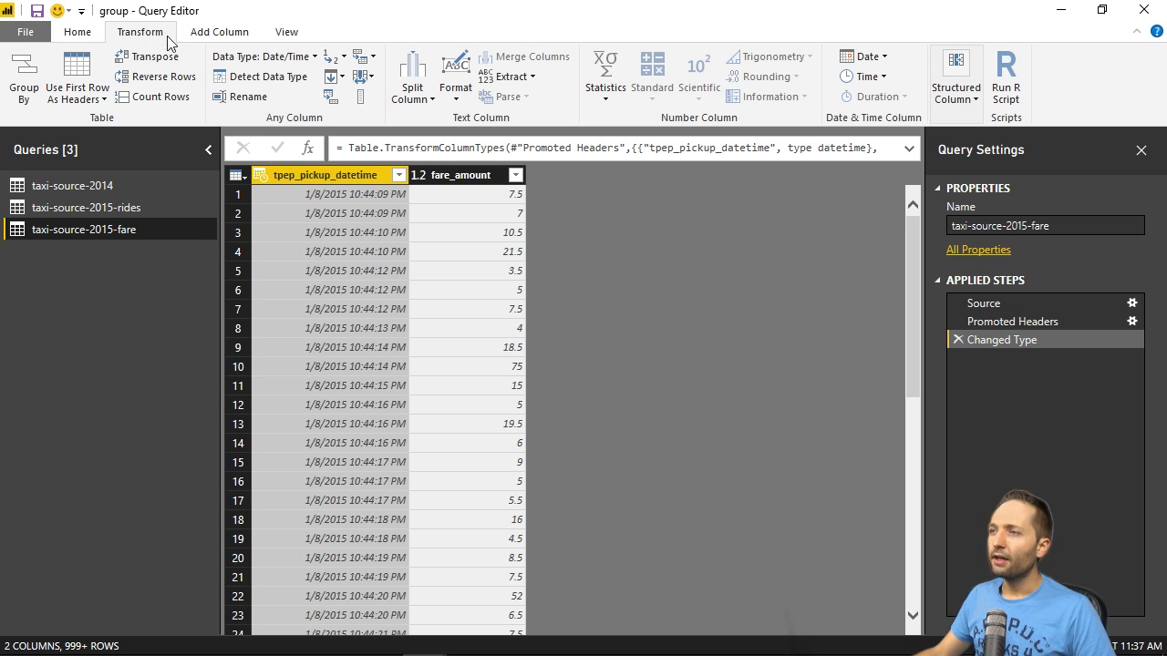
click(290, 62)
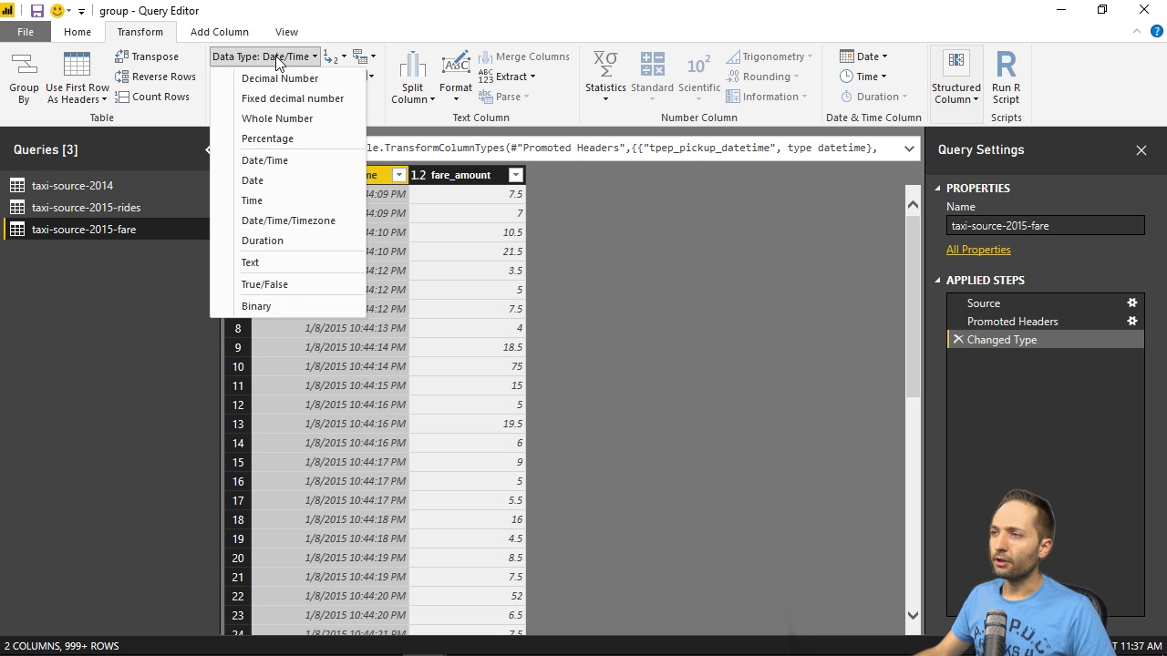
click(252, 181)
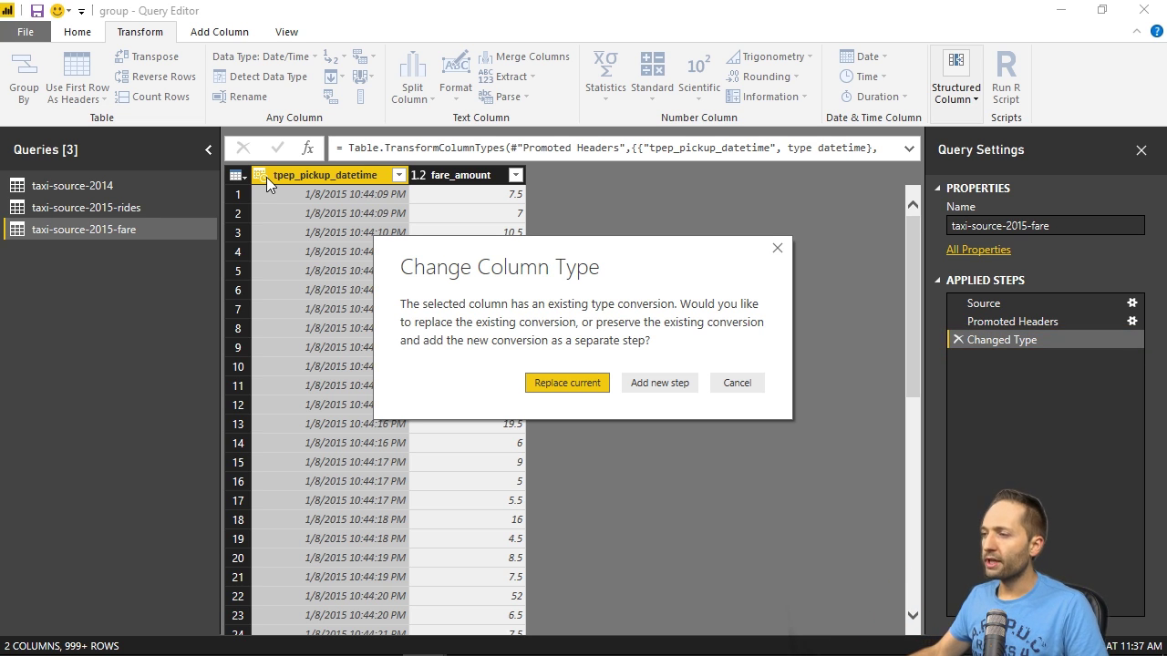
click(665, 386)
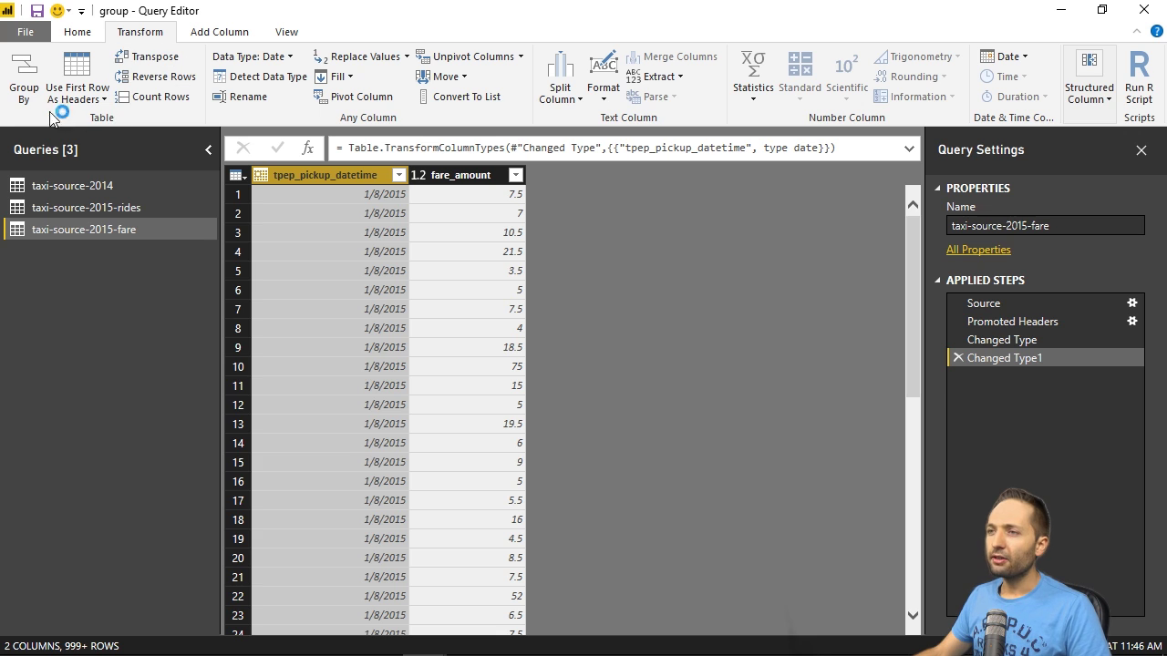
Step: Group the fare rows by tpep_pickup_datetime into a new column 'fare' that sums fare_amount
click(24, 99)
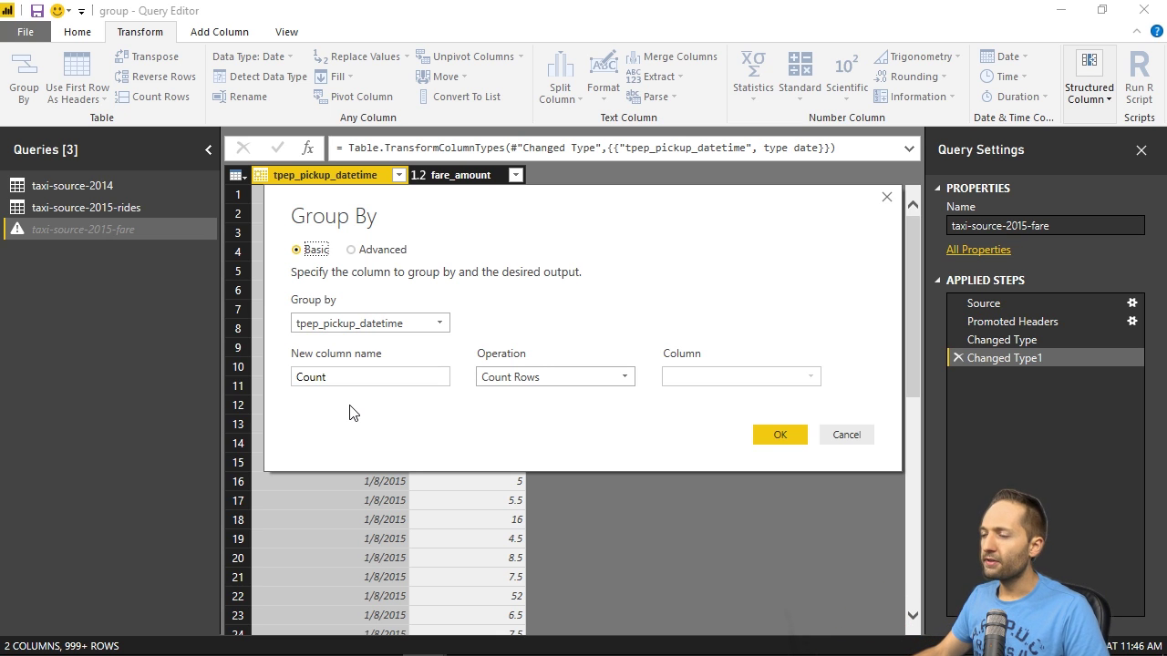
click(424, 322)
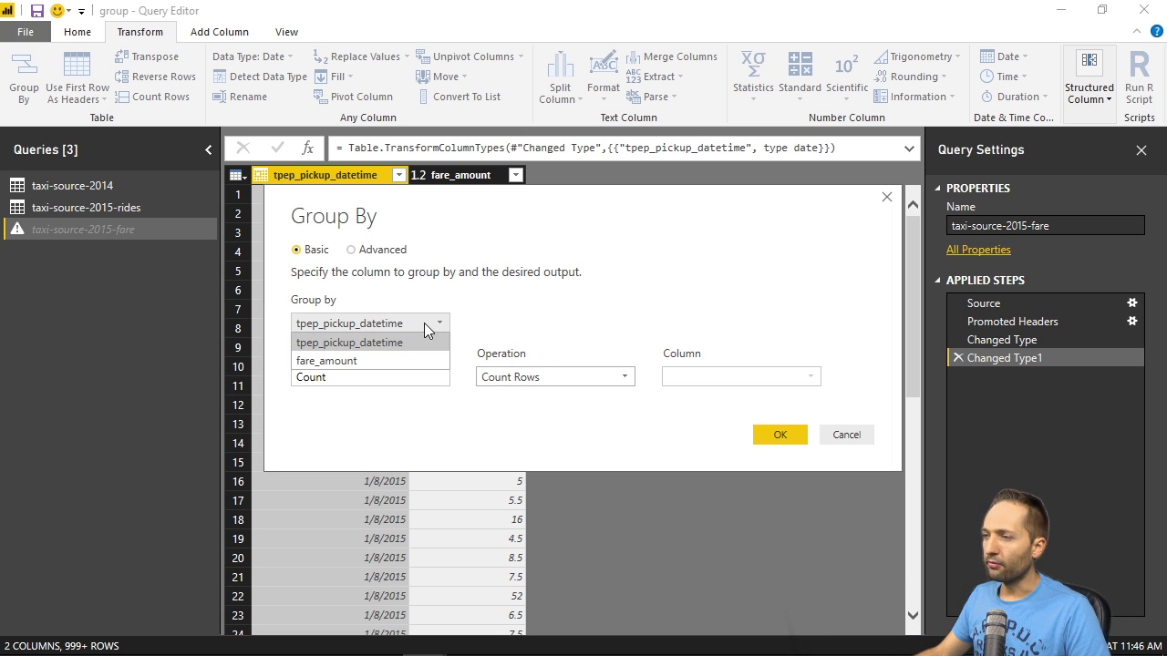
click(339, 343)
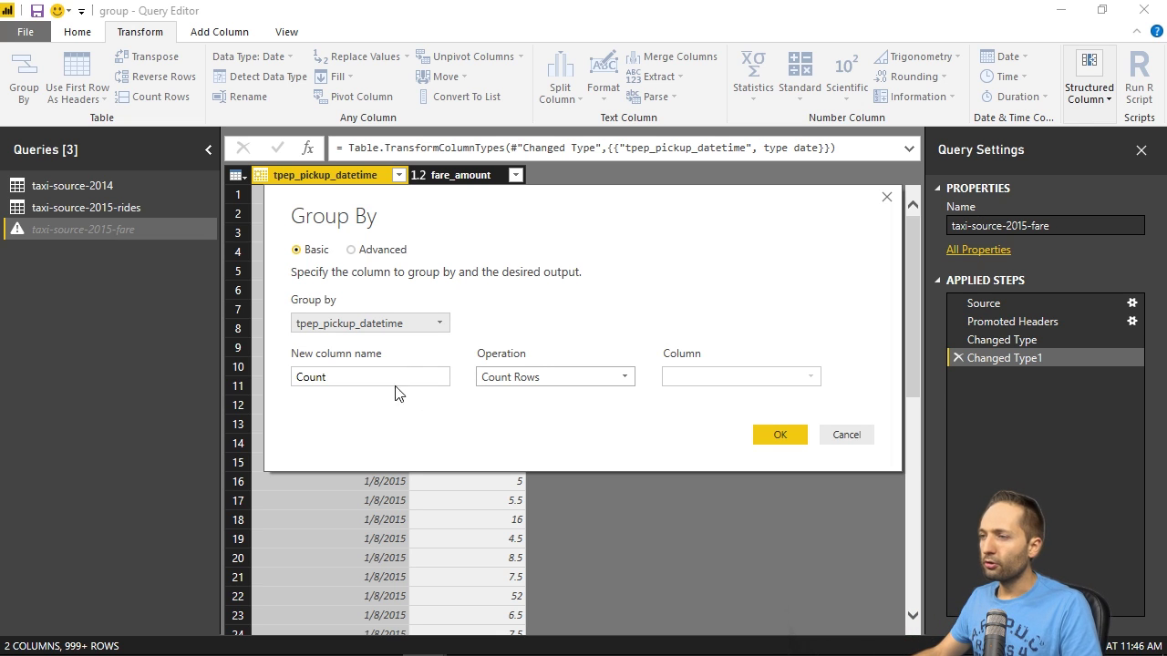
click(317, 381)
double_click(357, 377)
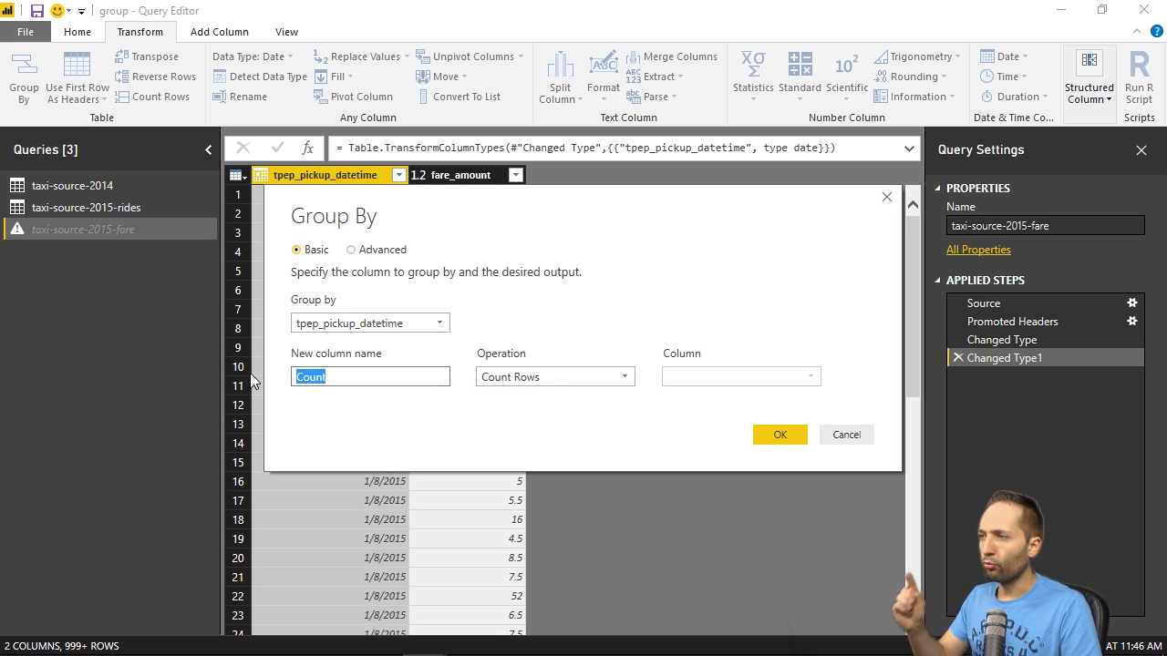
text(fare)
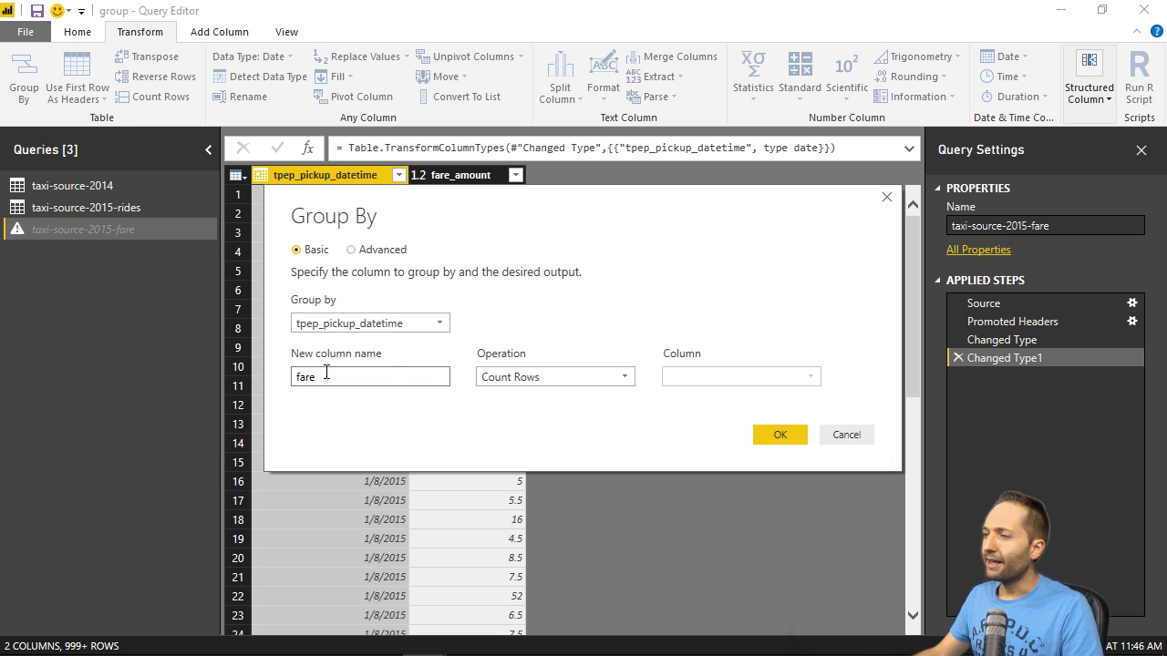
click(538, 384)
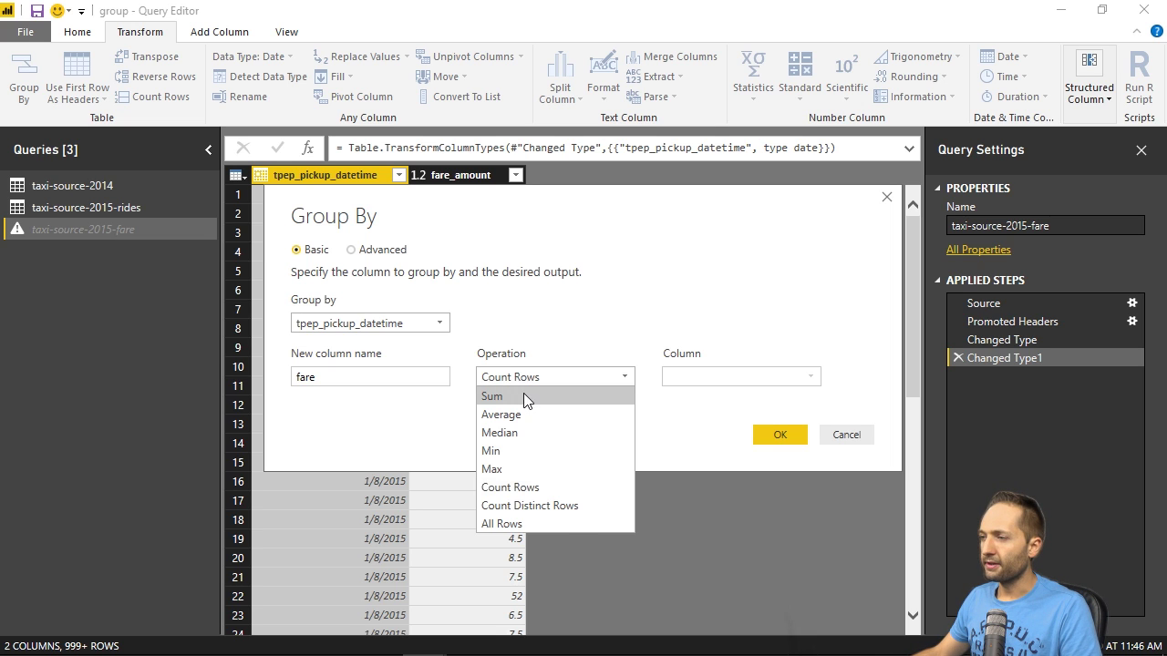
click(524, 395)
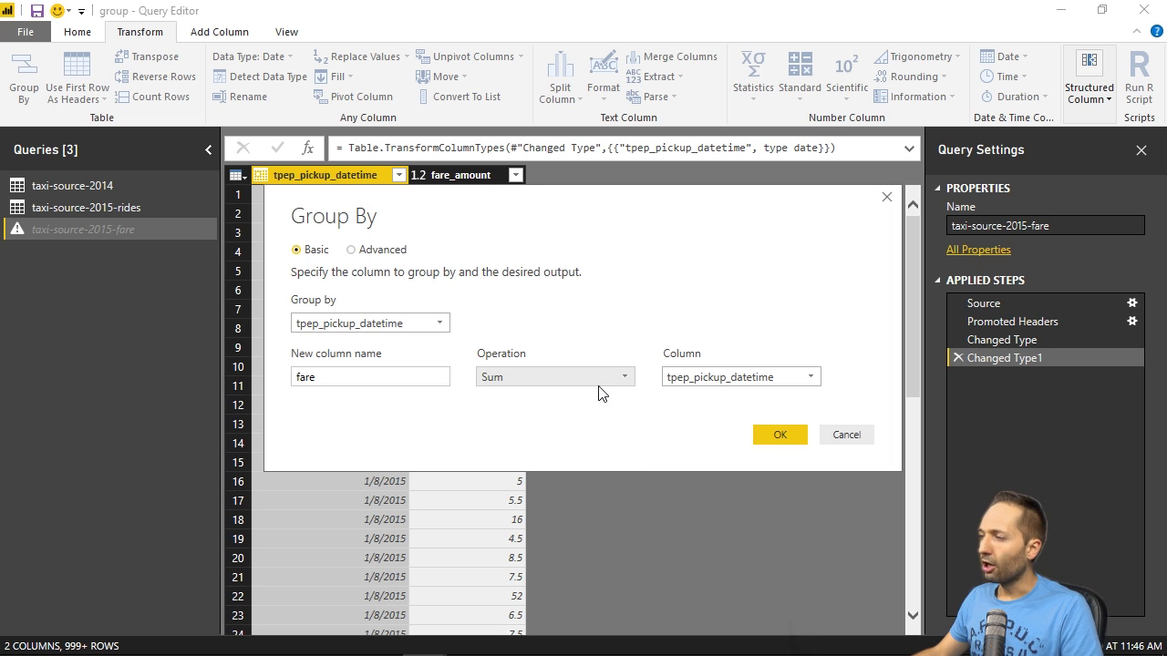
click(765, 379)
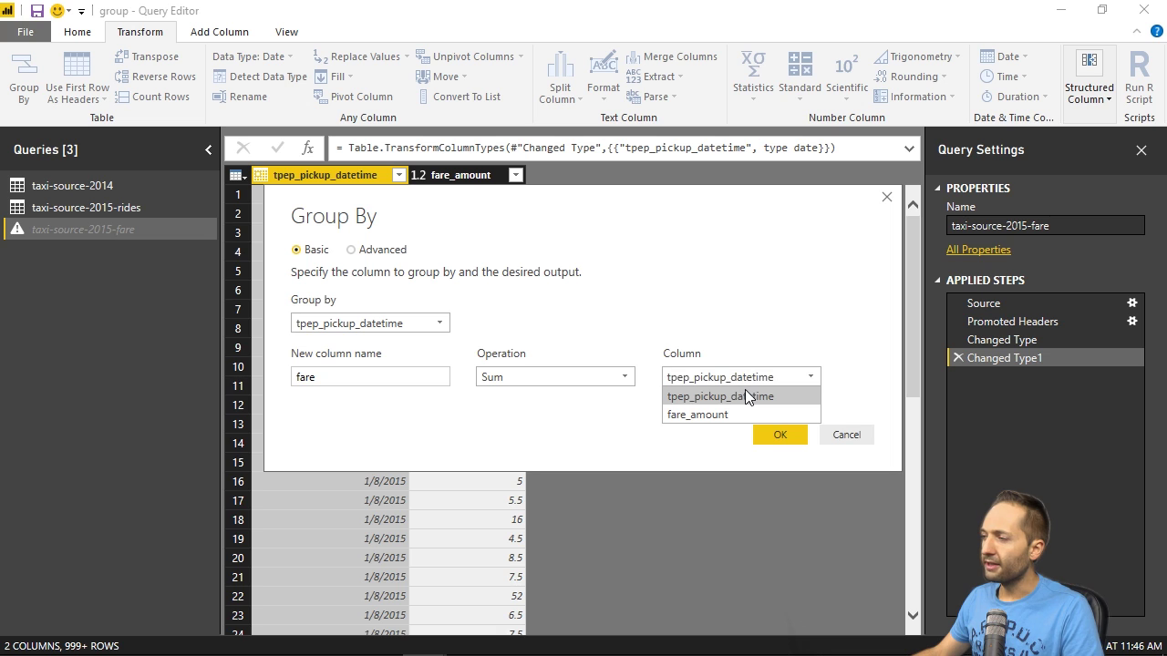
click(708, 412)
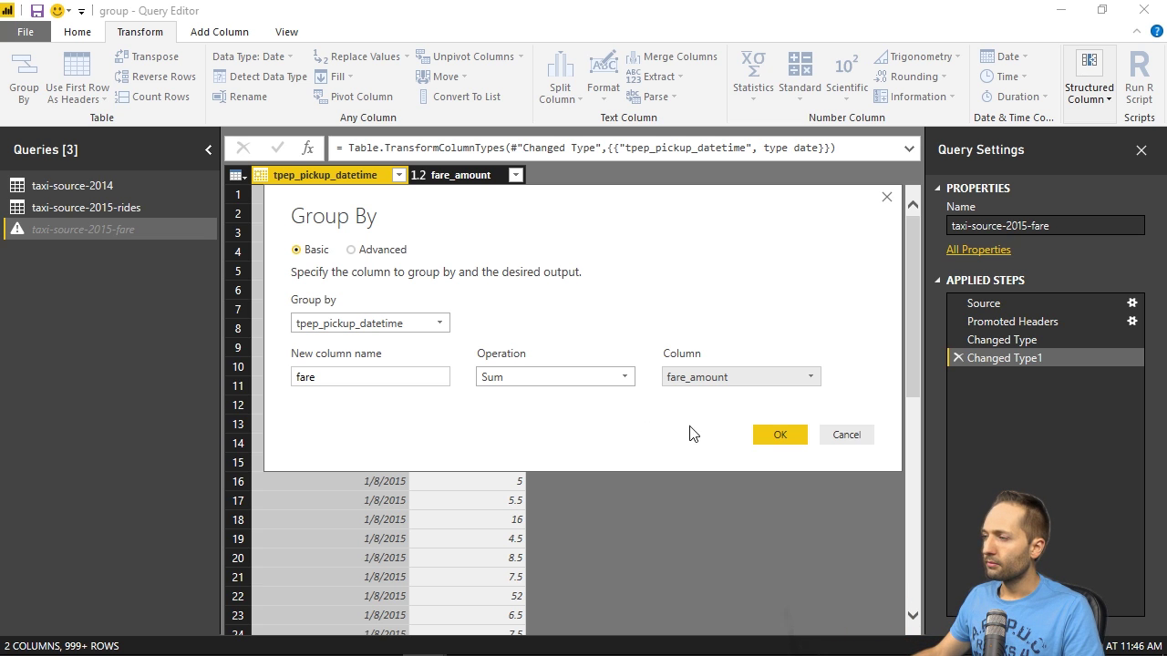
click(780, 432)
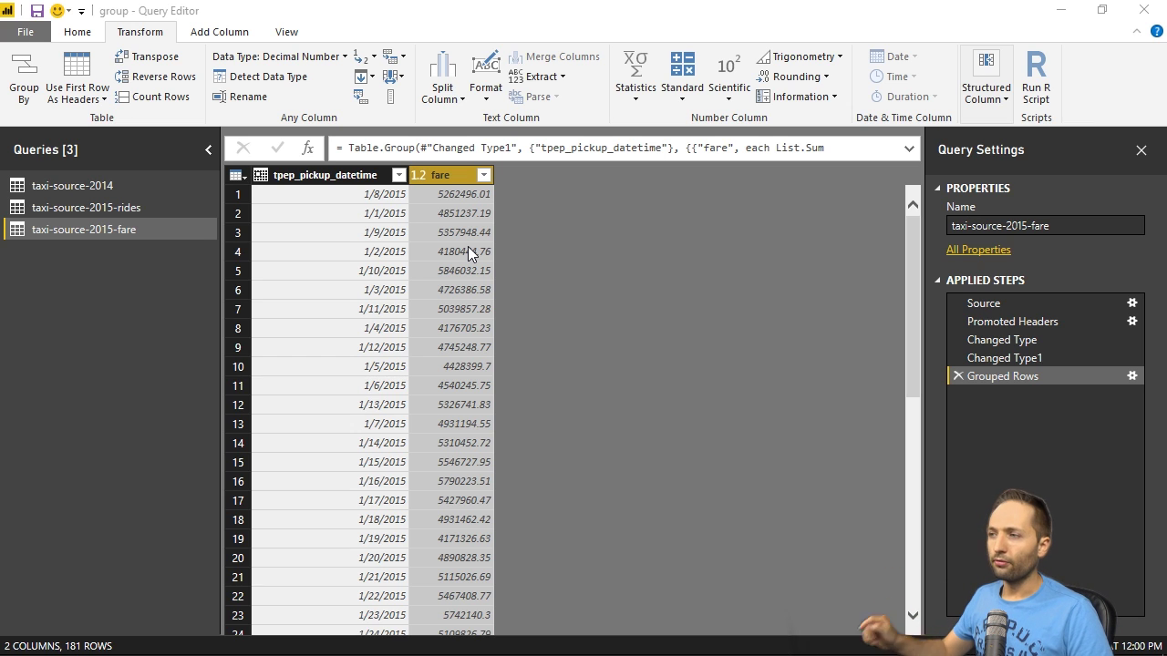
Step: Apply the query changes and scroll through taxi-source-2015-fare's 181 daily rows in Data view
click(79, 34)
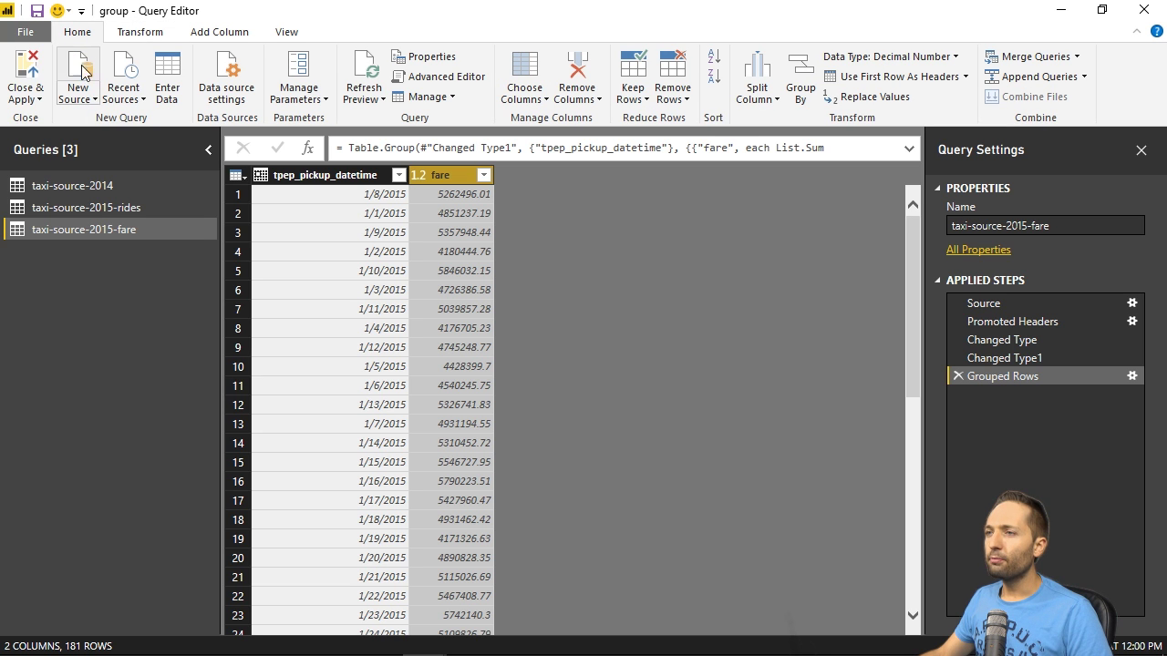
click(24, 73)
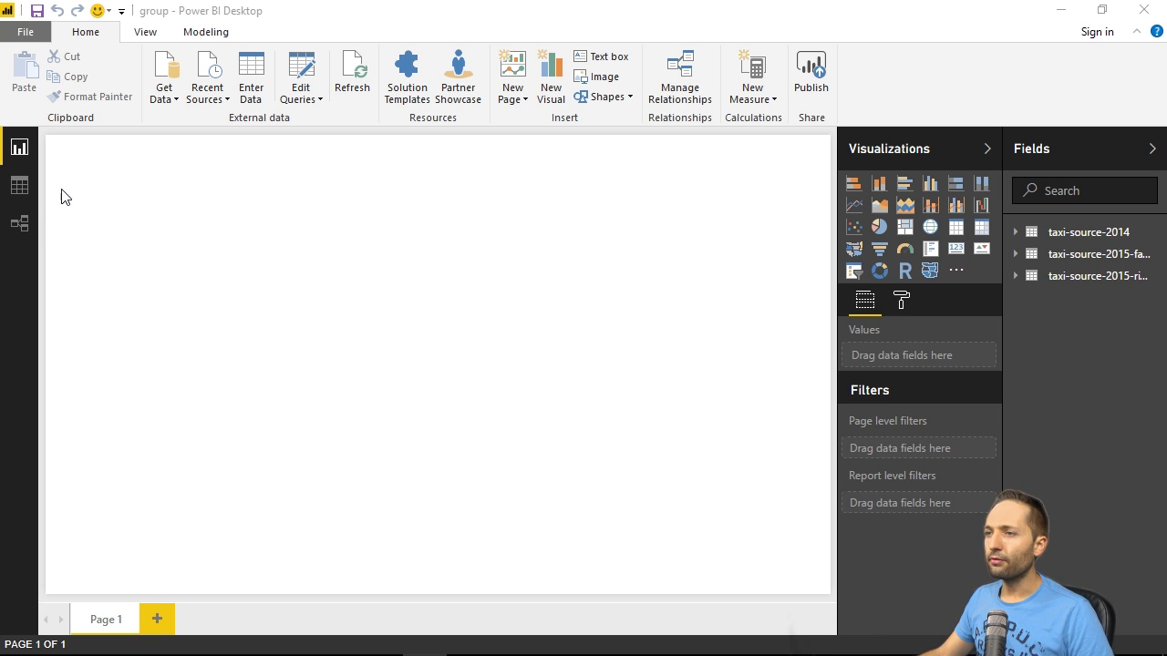
click(19, 186)
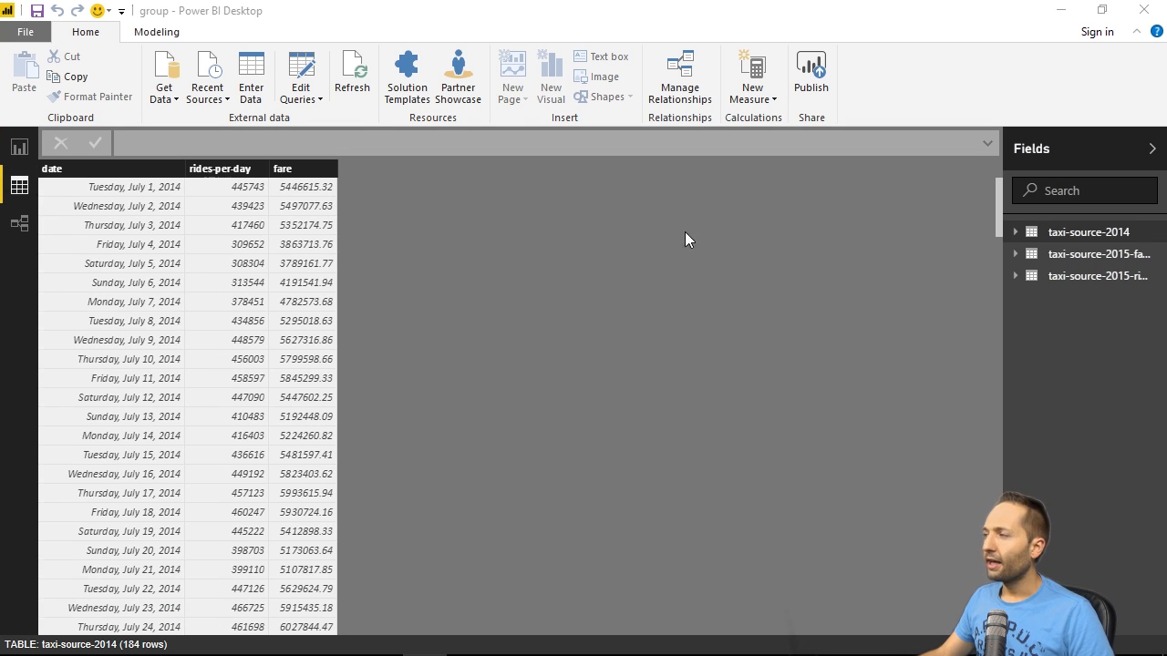
click(1065, 253)
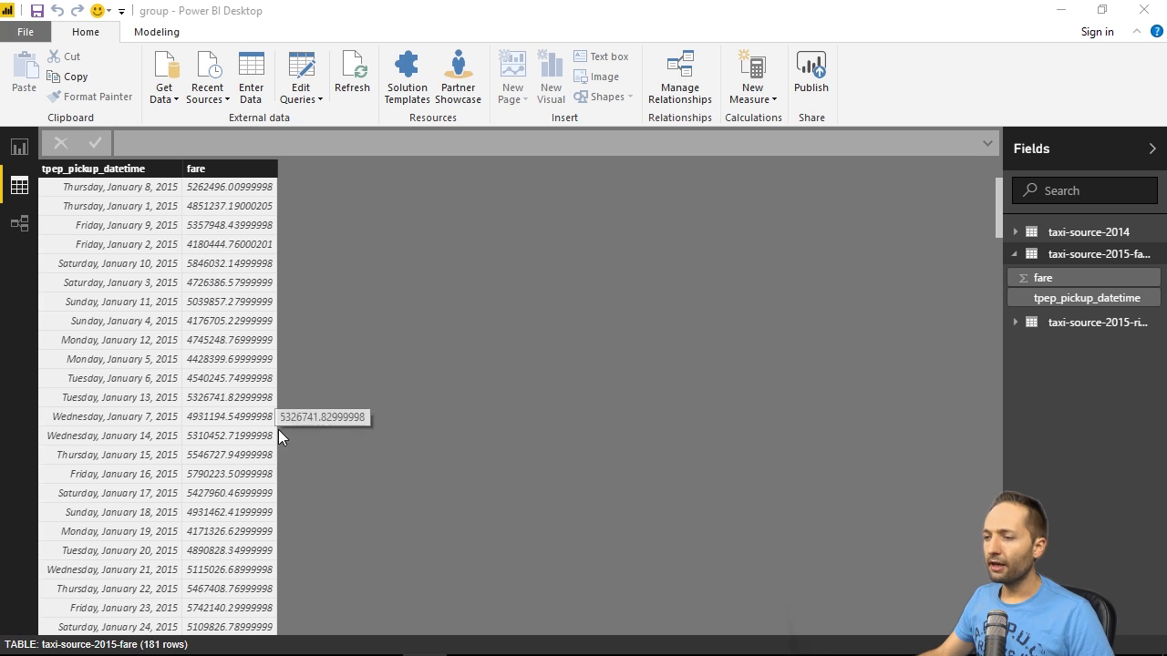
drag(996, 212, 998, 565)
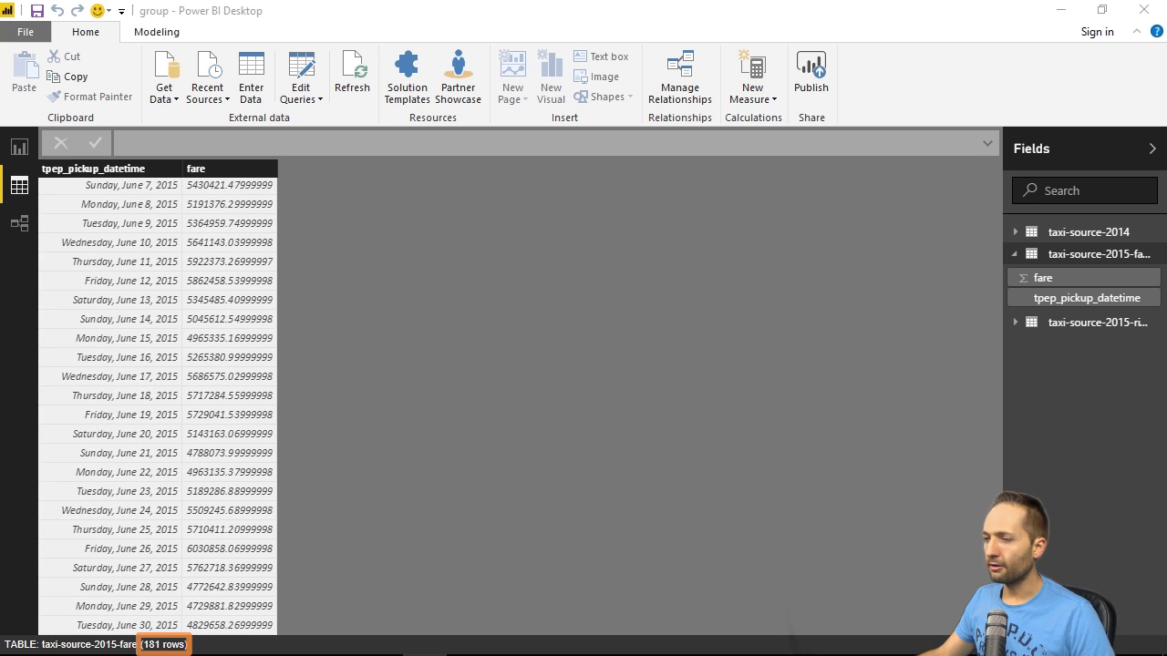
drag(998, 583, 998, 186)
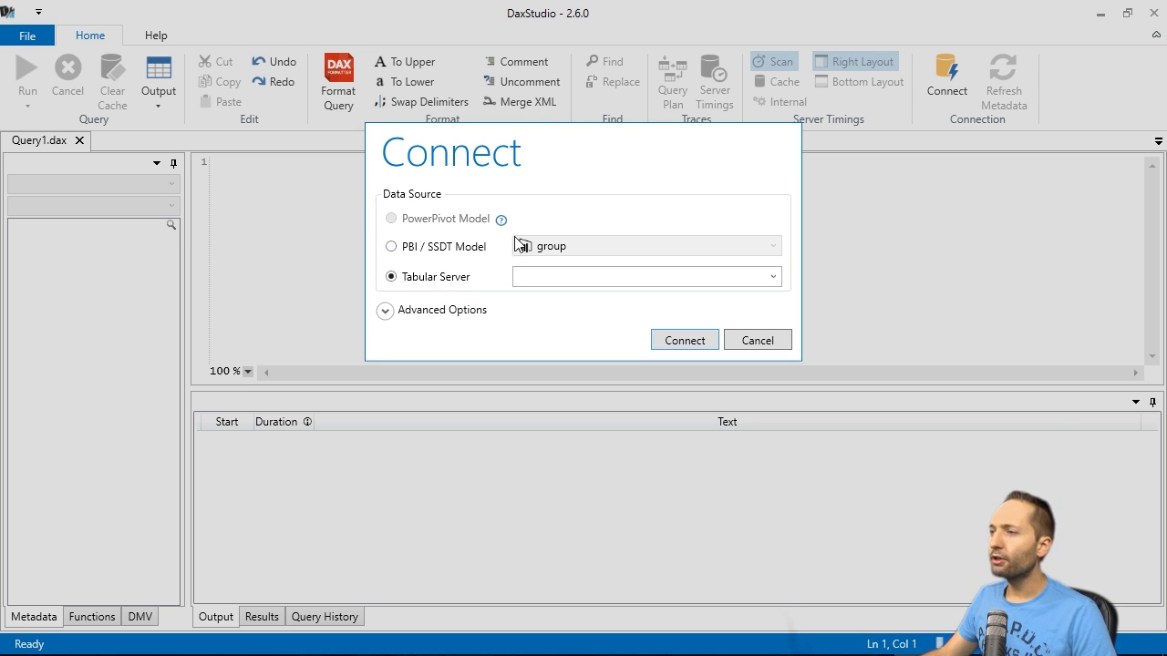
Step: Connect DAX Studio to the PBI / SSDT model 'group' and browse its taxi tables
click(391, 246)
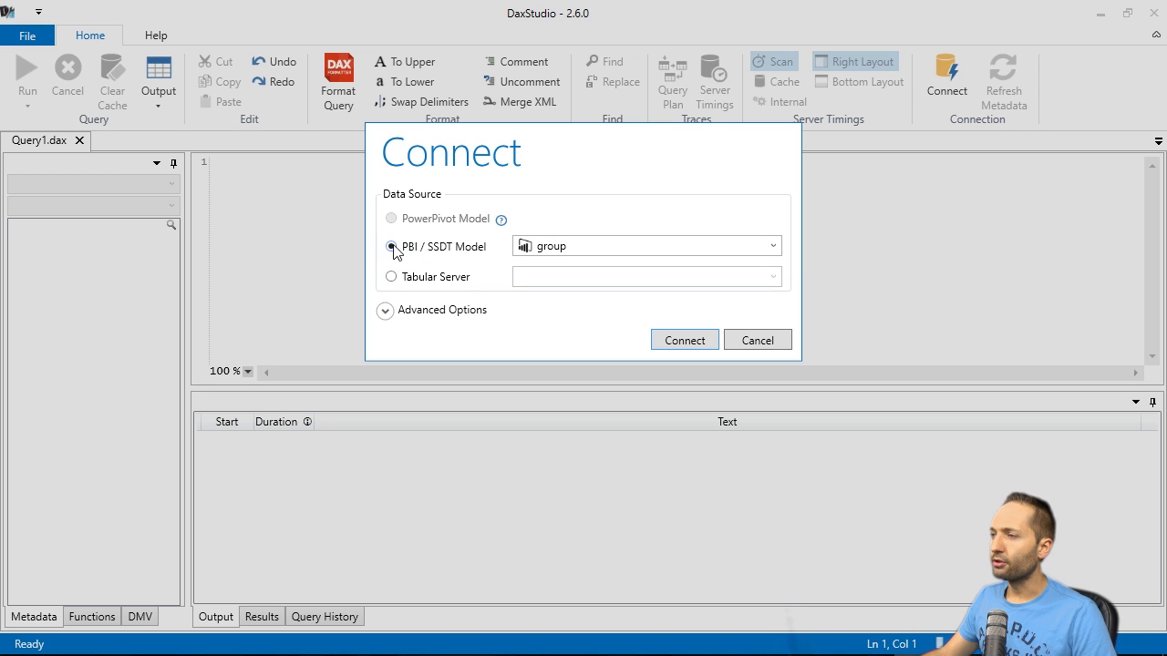
click(775, 248)
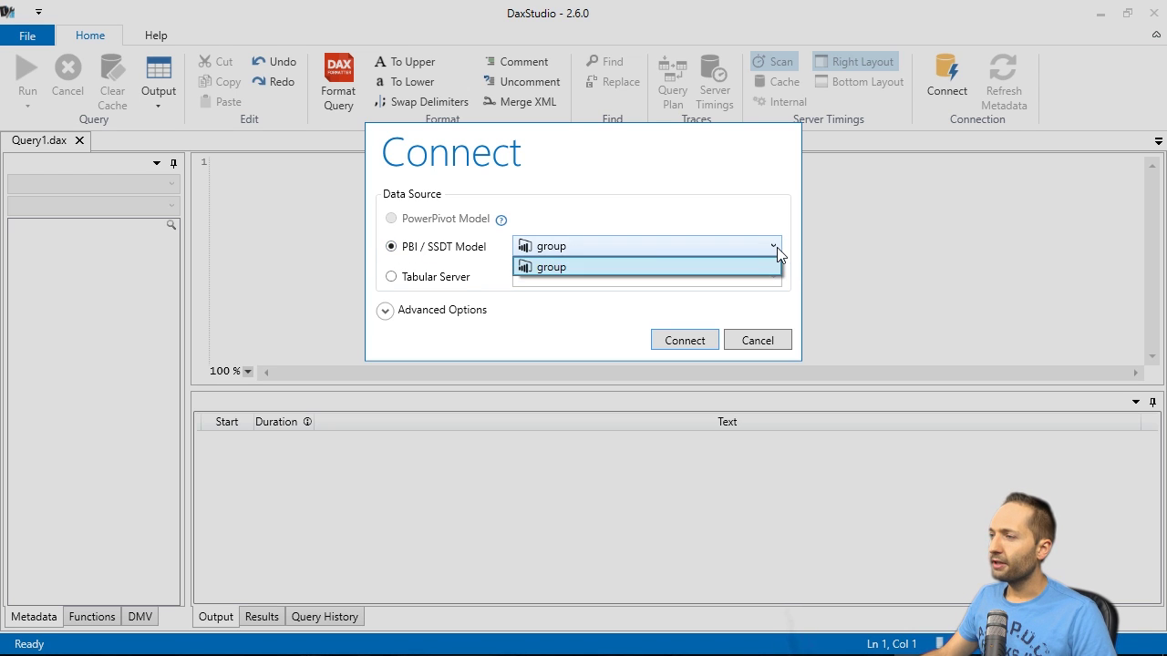
click(605, 268)
click(676, 342)
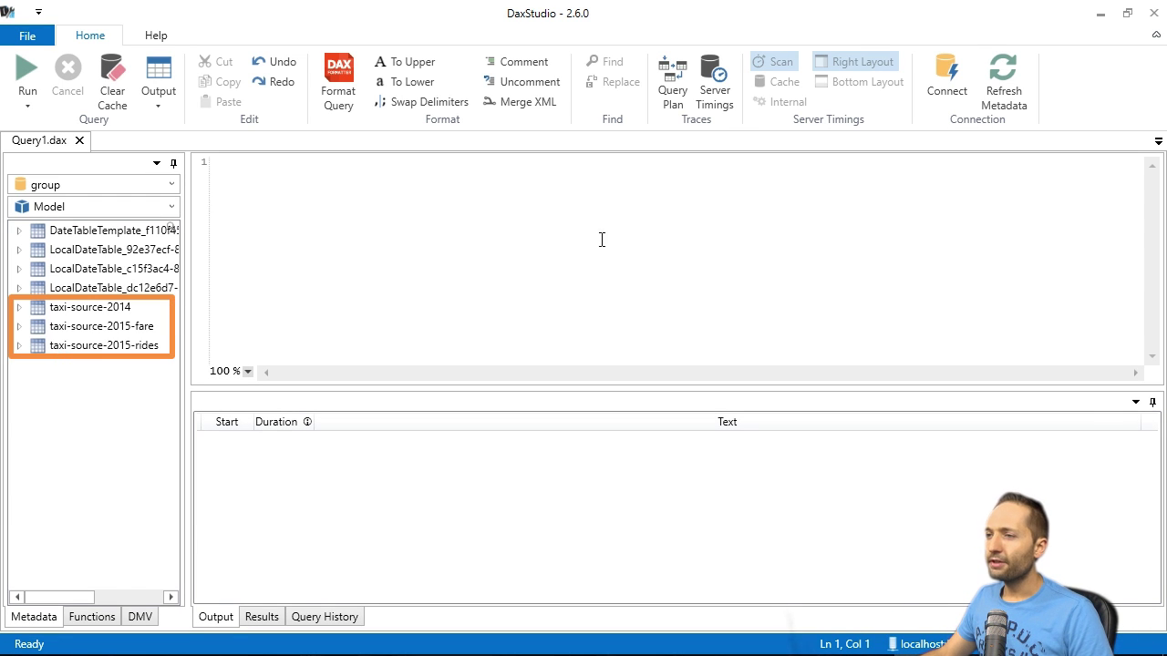
mouse_move(116, 308)
mouse_down()
mouse_move(128, 364)
mouse_move(111, 311)
mouse_up()
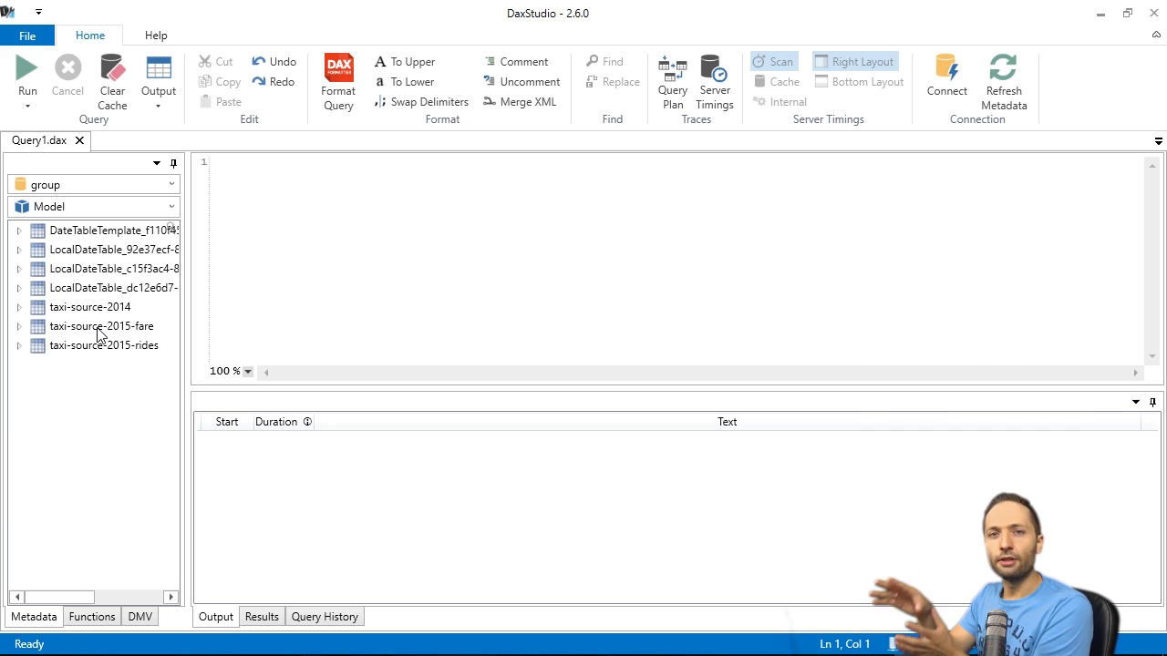
click(100, 333)
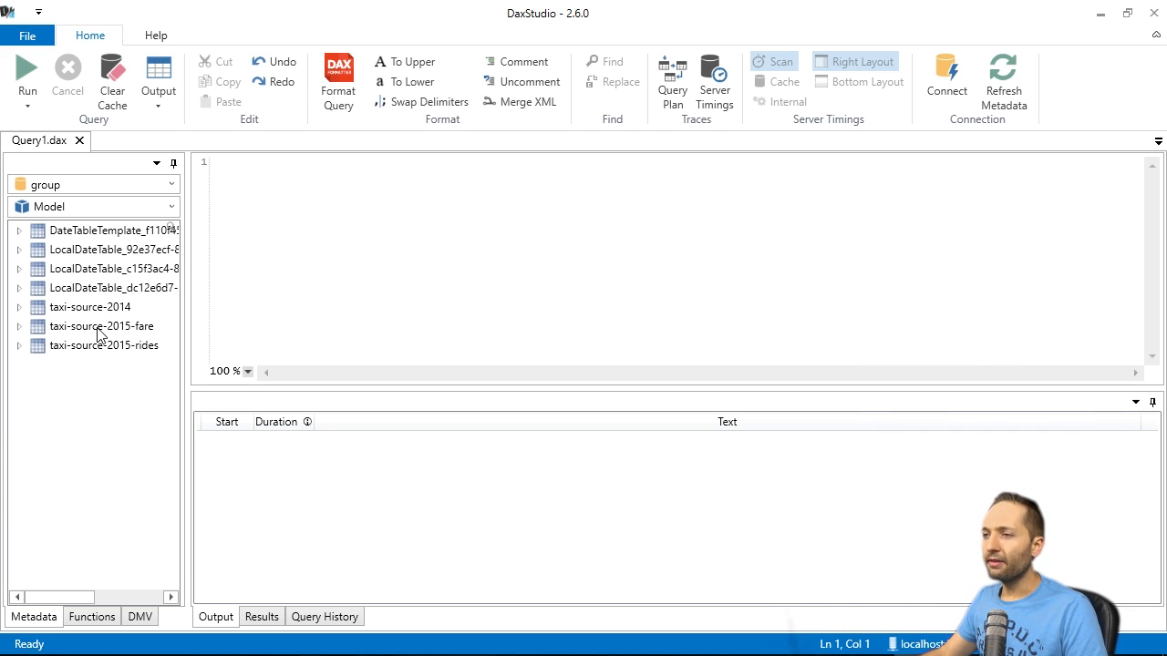
Step: Write and run the DAX query EVALUATE 'taxi-source-2015-fare' using autocomplete
click(309, 172)
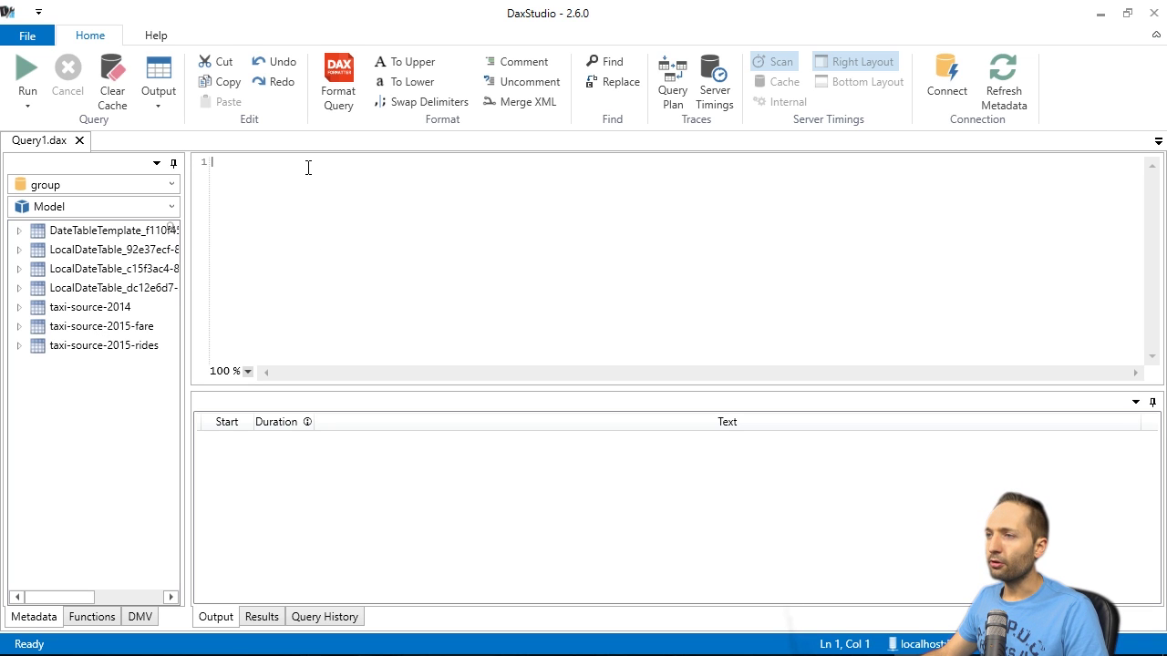
text(eva)
key(Down)
key(Up)
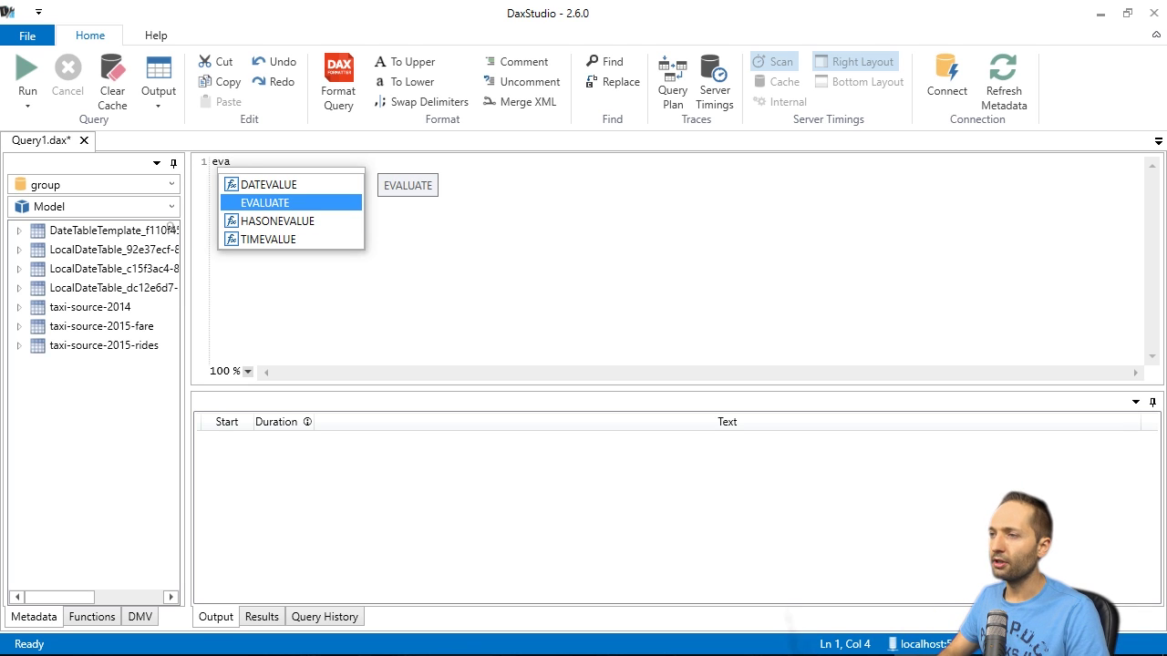
key(Tab)
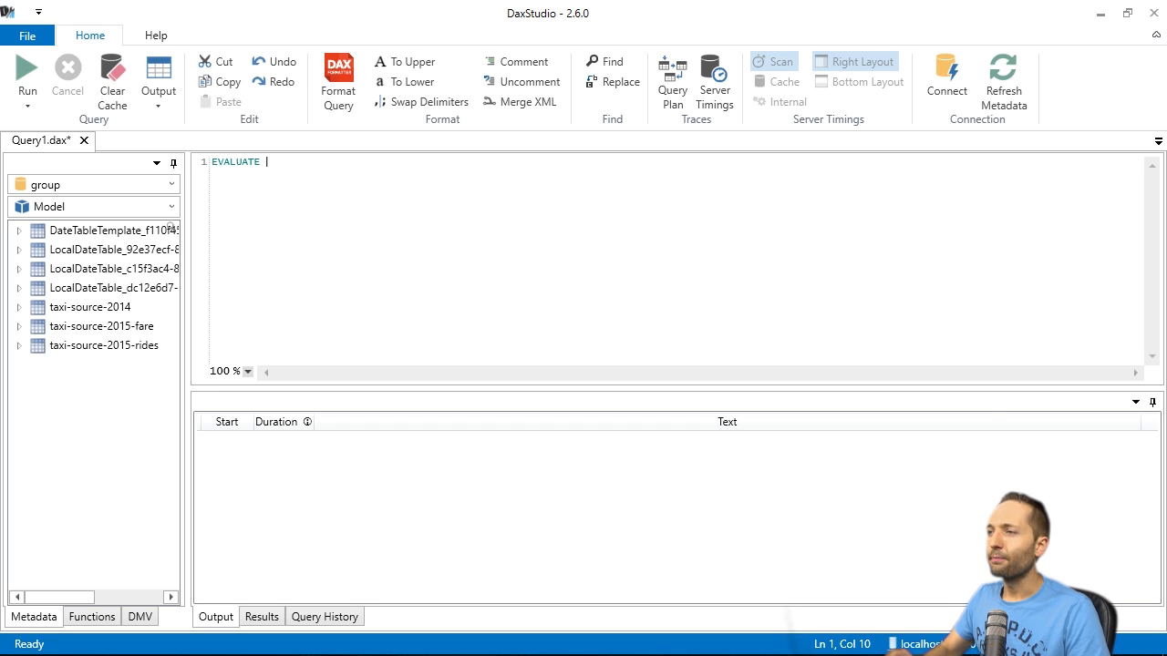
text(tax)
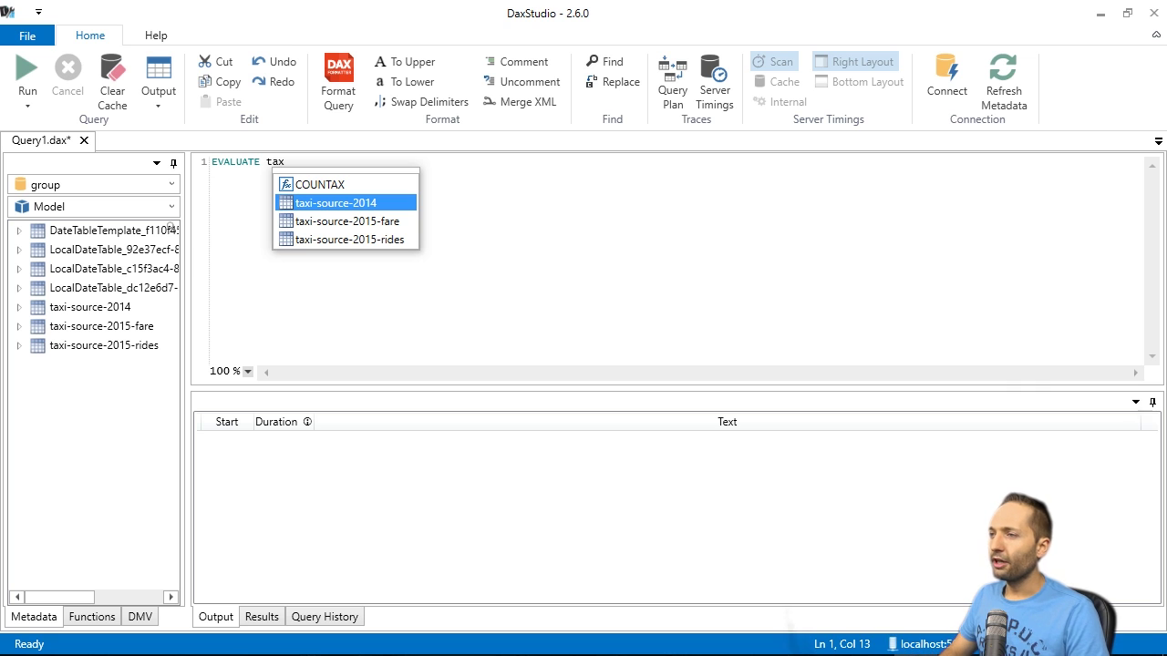
key(Down)
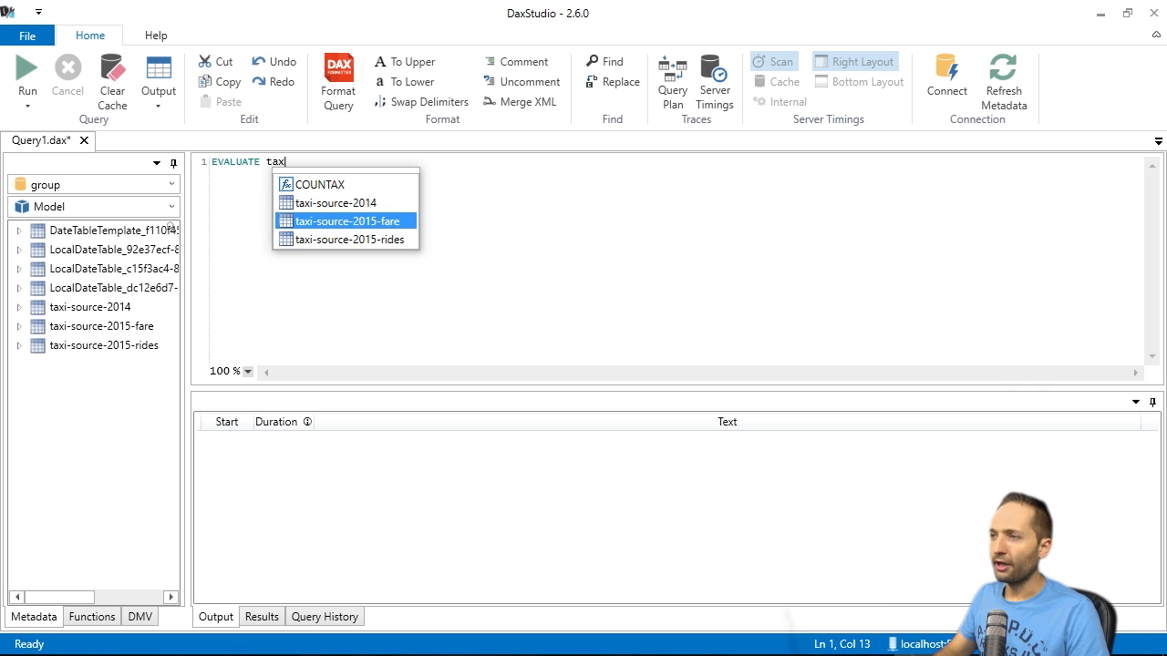
key(Return)
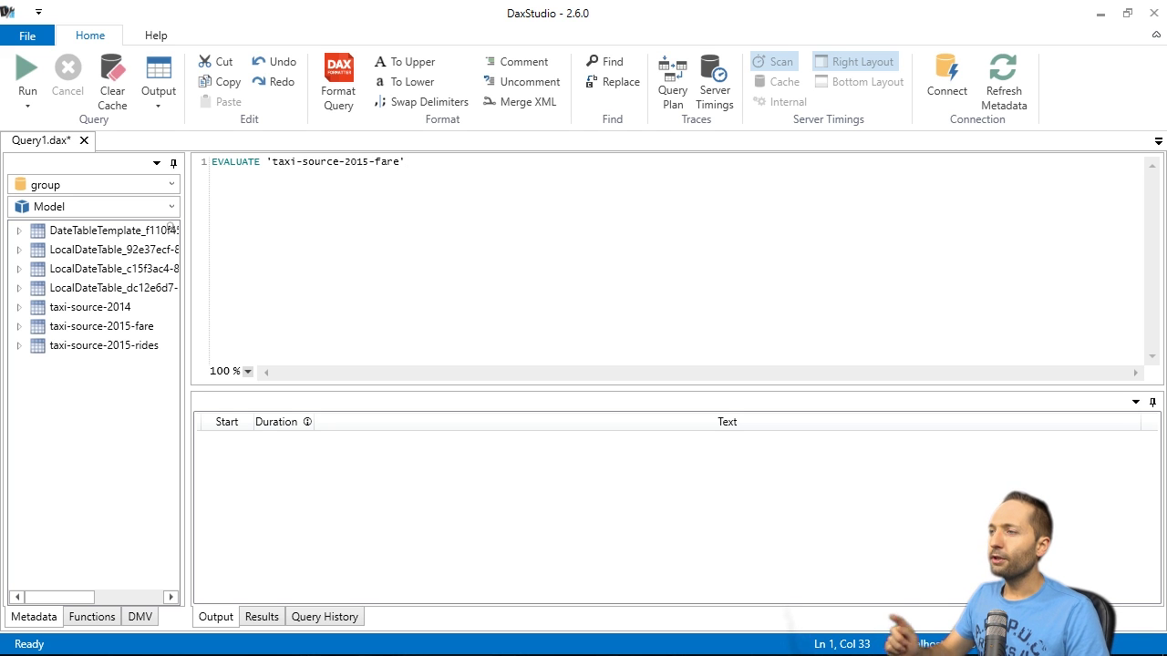
key(F5)
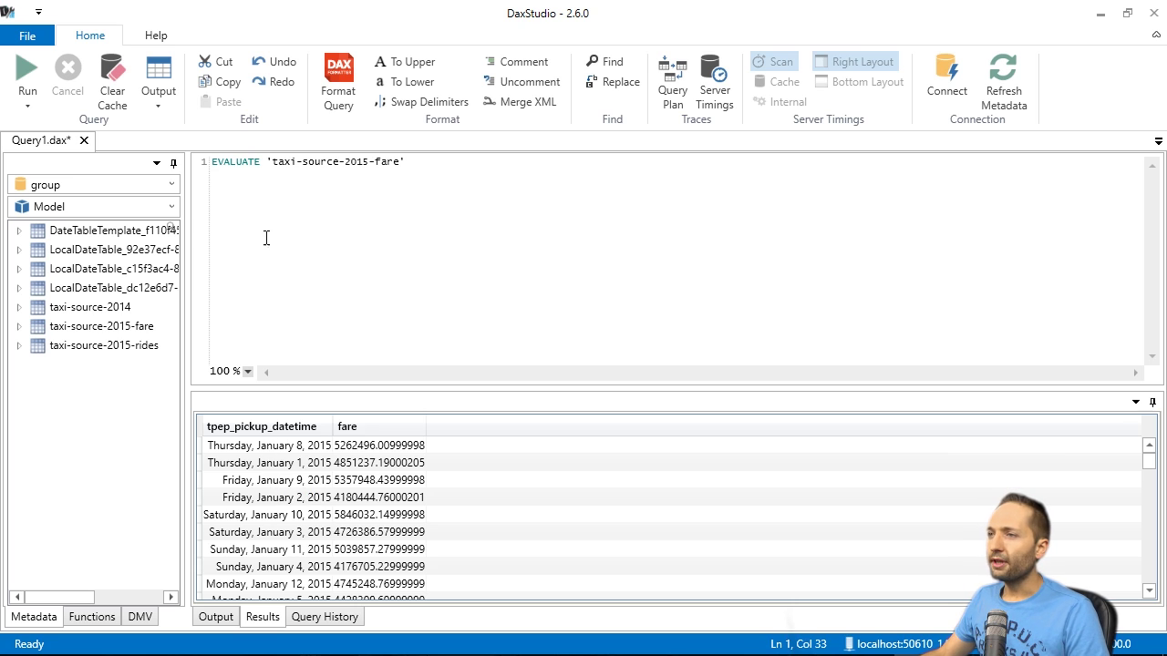
Step: Switch output to File and export the query results as UTF8 comma-separated 2015-NEW.csv
click(161, 104)
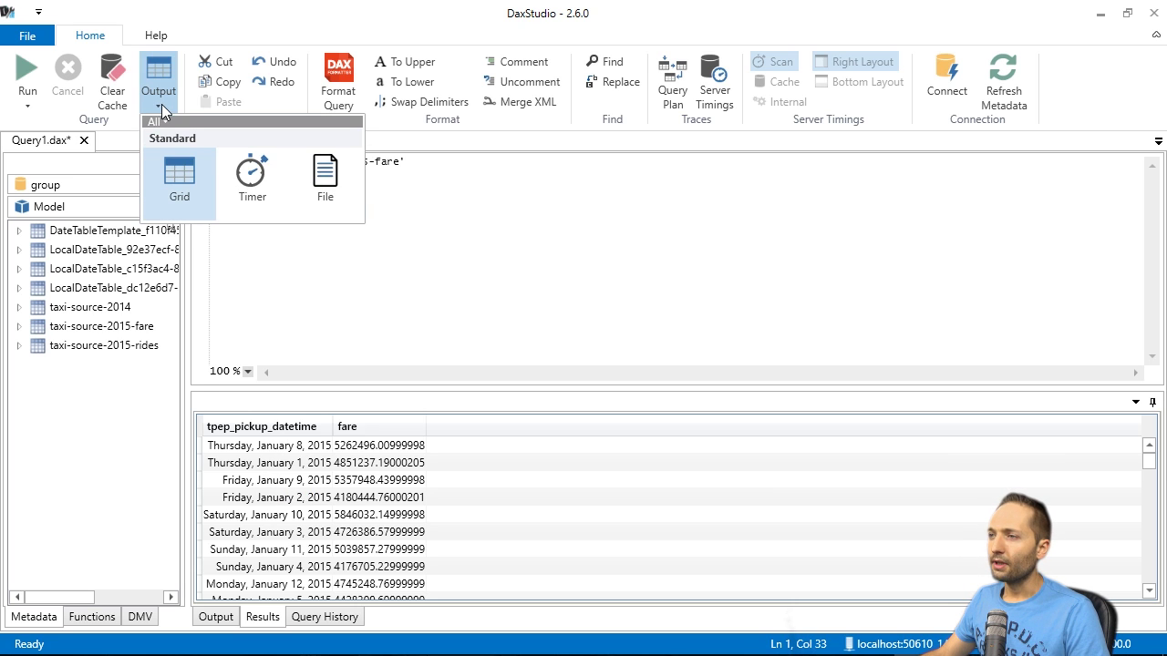
click(323, 178)
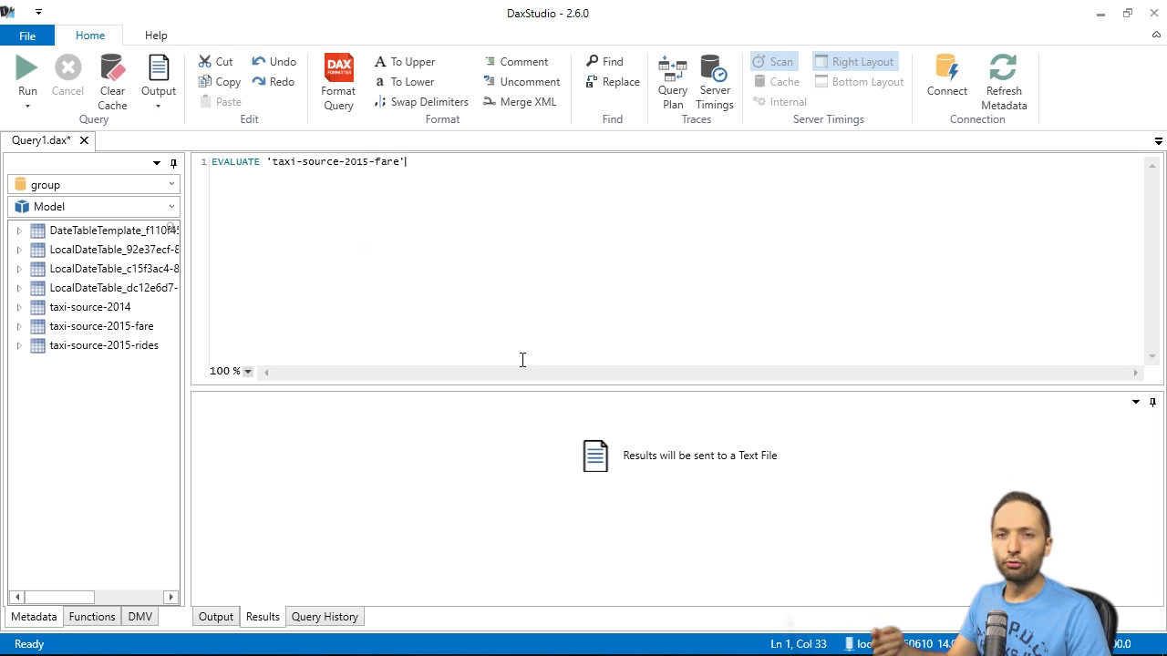
key(F5)
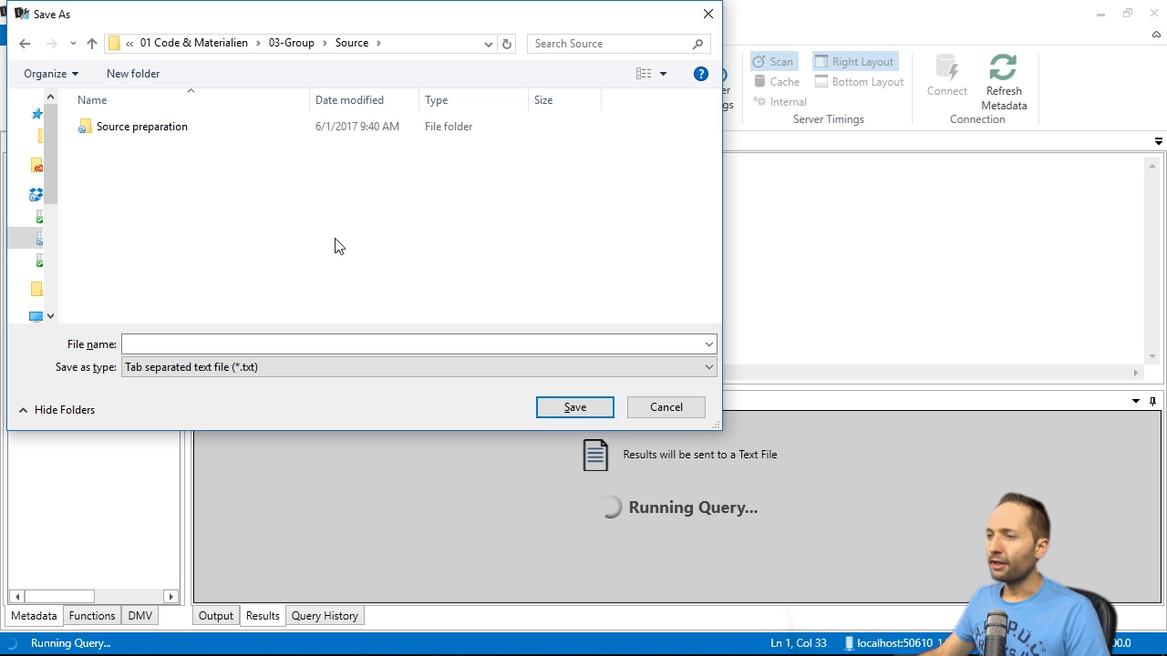
click(256, 340)
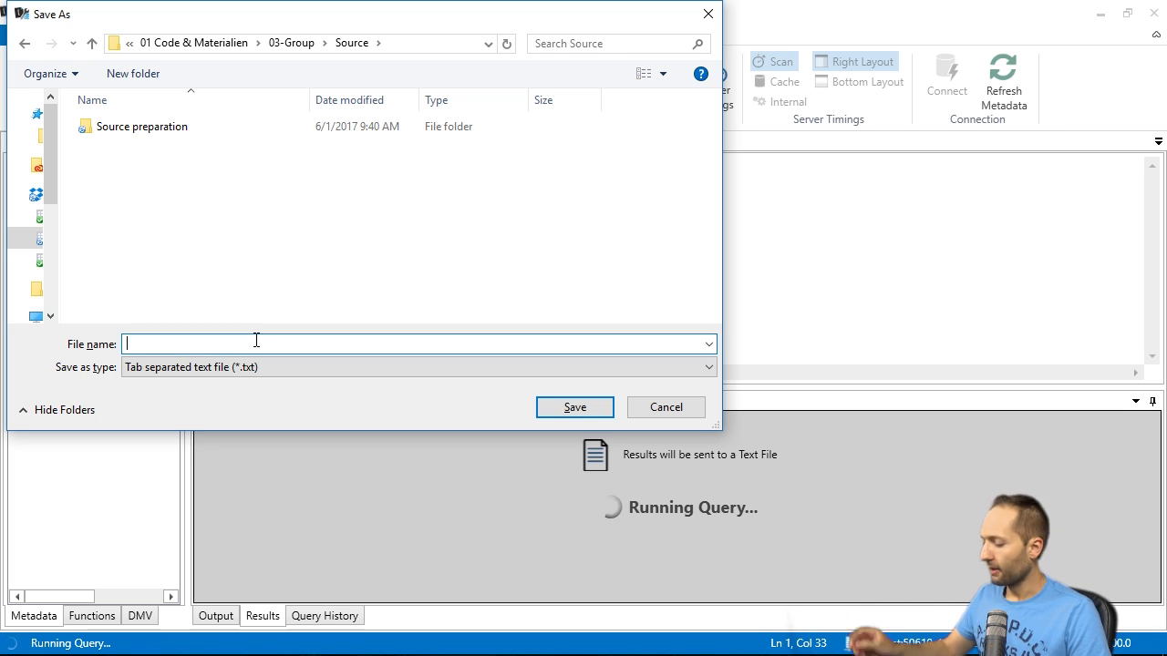
text(2015)
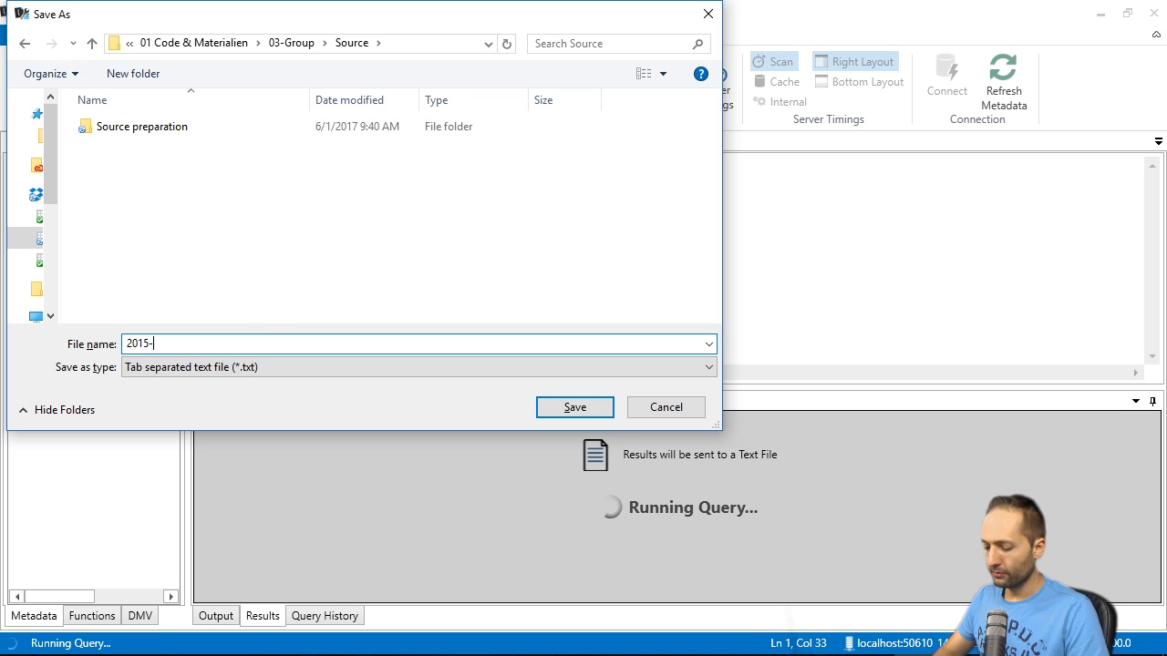
text(-NEW)
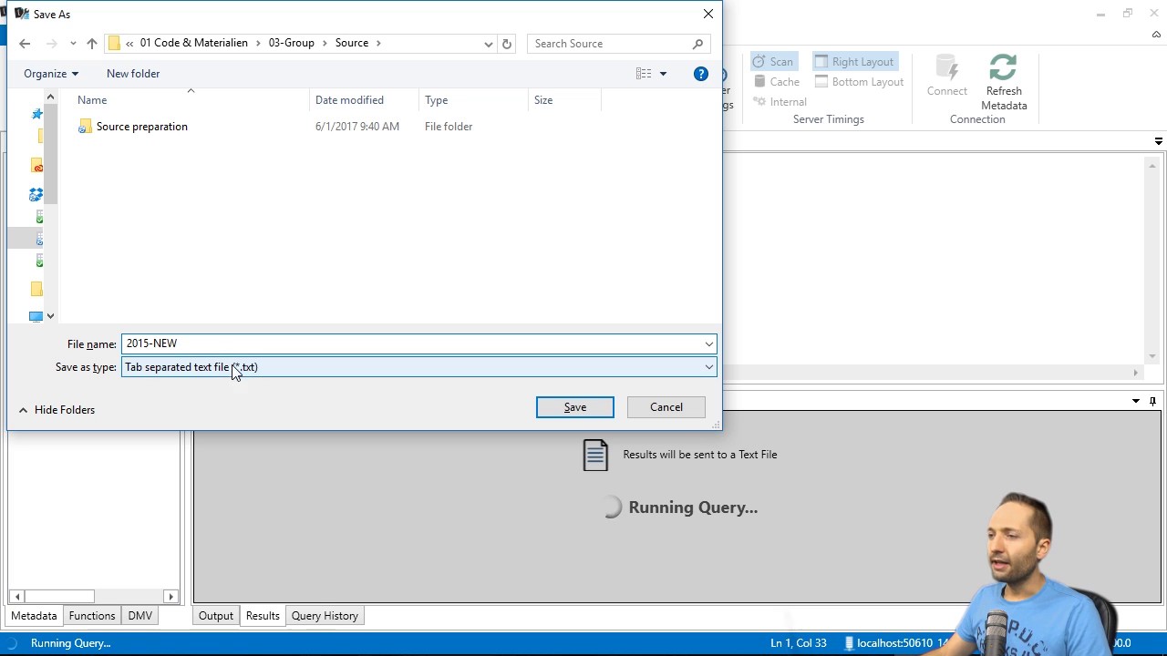
click(282, 366)
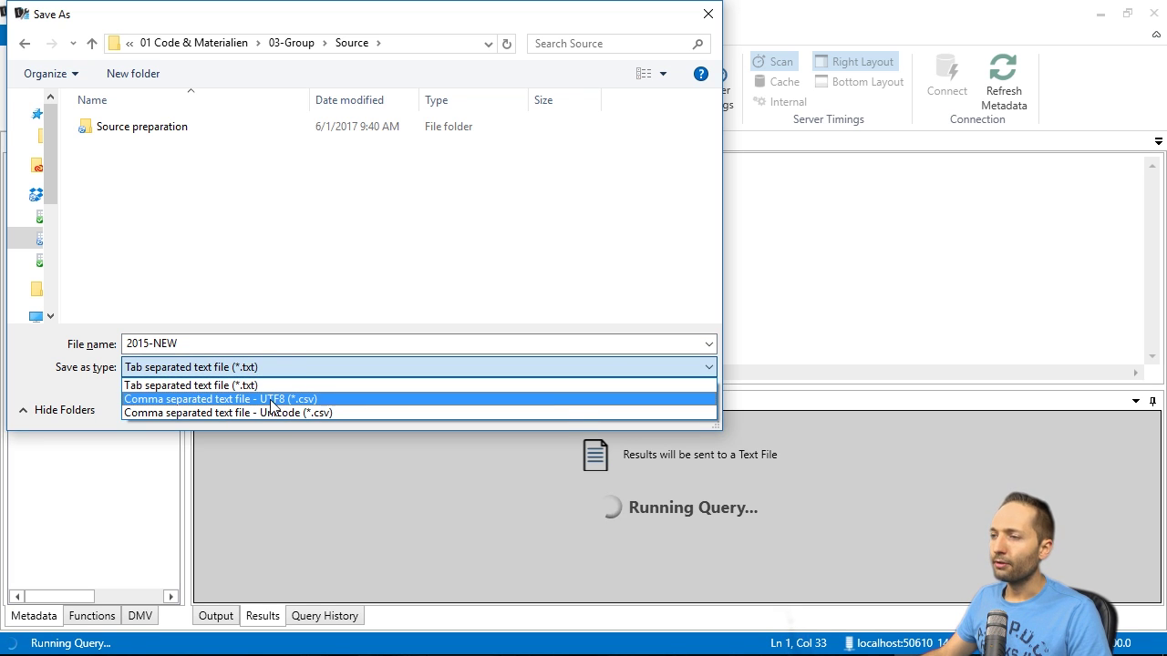
click(268, 401)
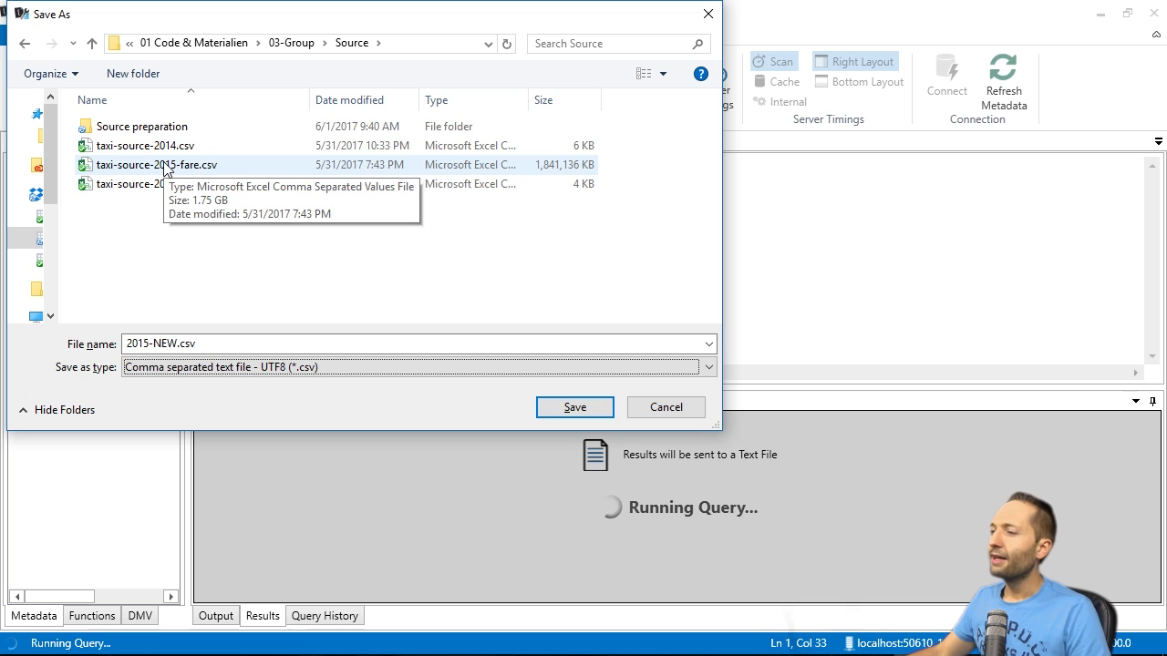
click(572, 408)
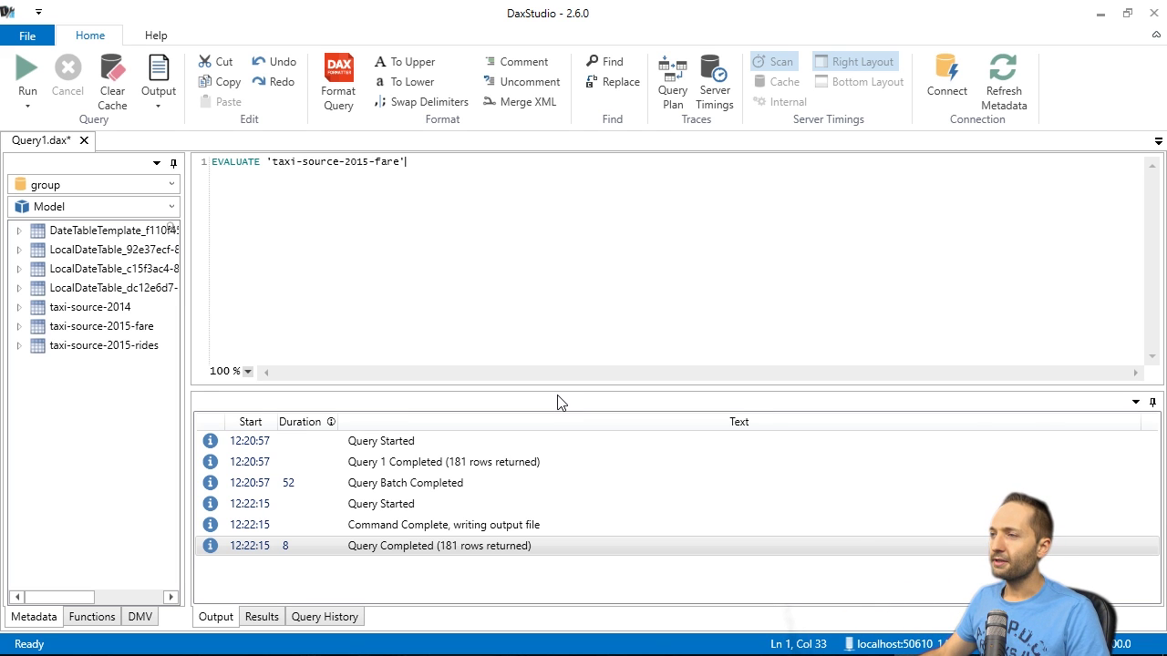
Step: Back in Power BI's query editor, open 2015-NEW.csv as a new Text/CSV source
key(alt+Tab)
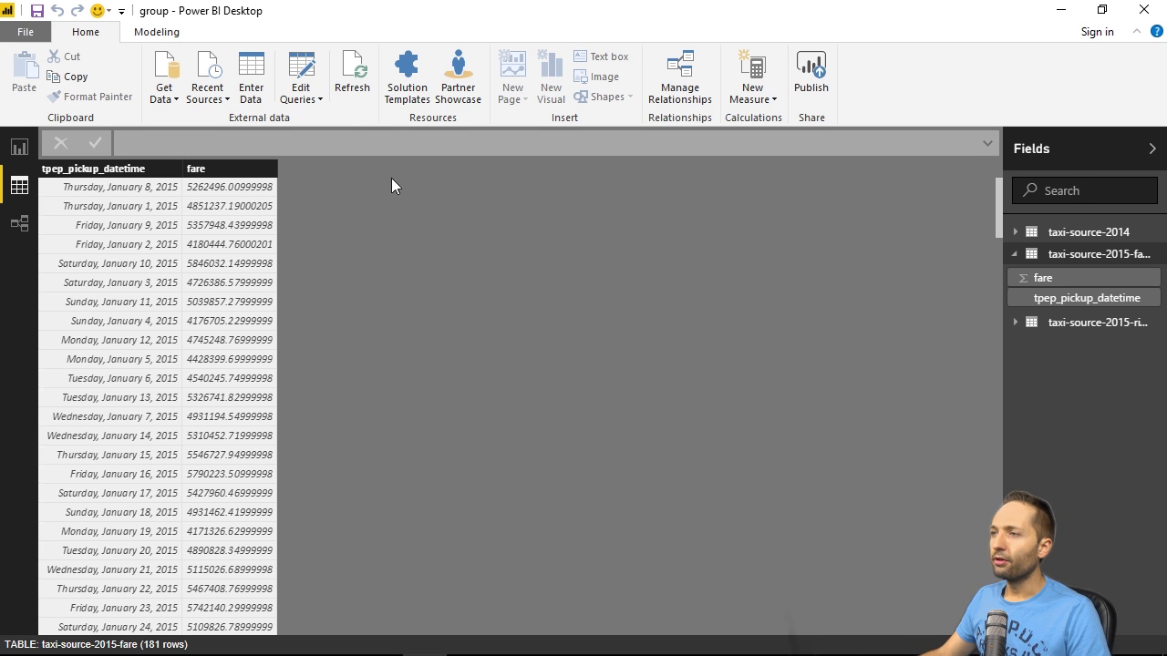
click(300, 81)
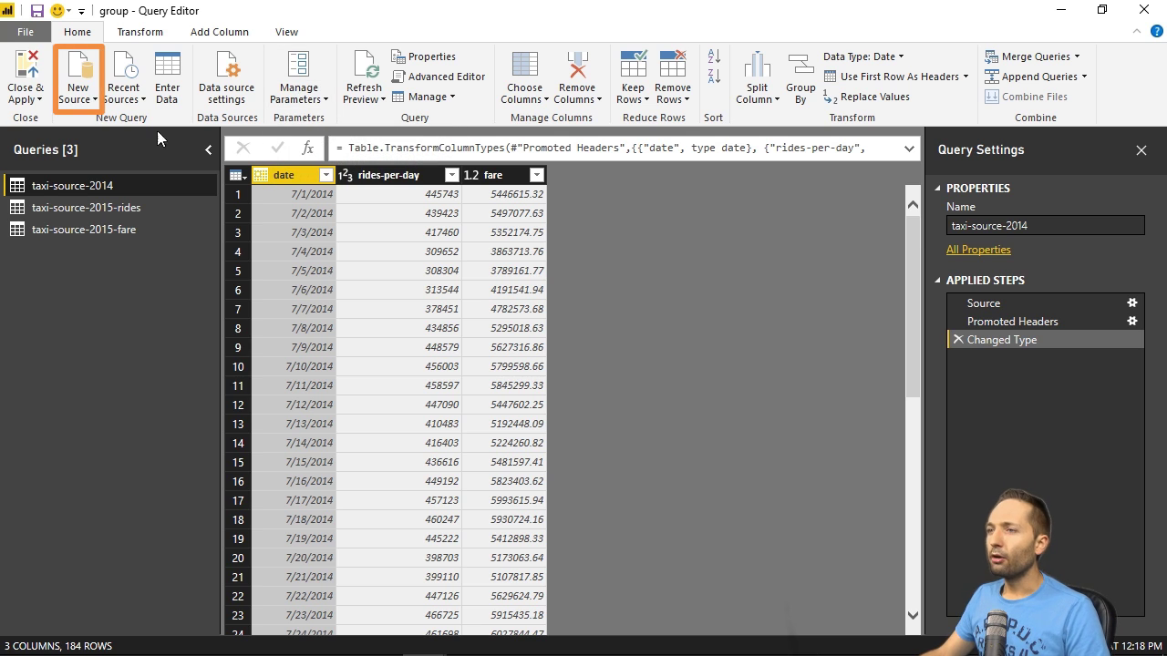
click(75, 73)
double_click(584, 155)
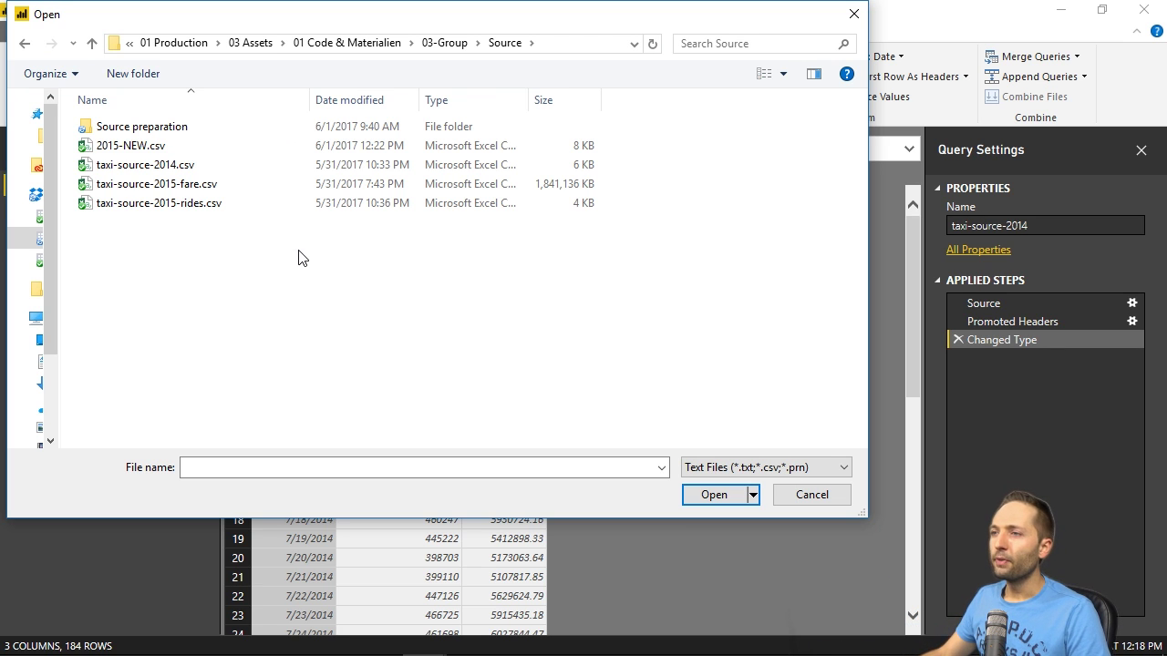
click(136, 153)
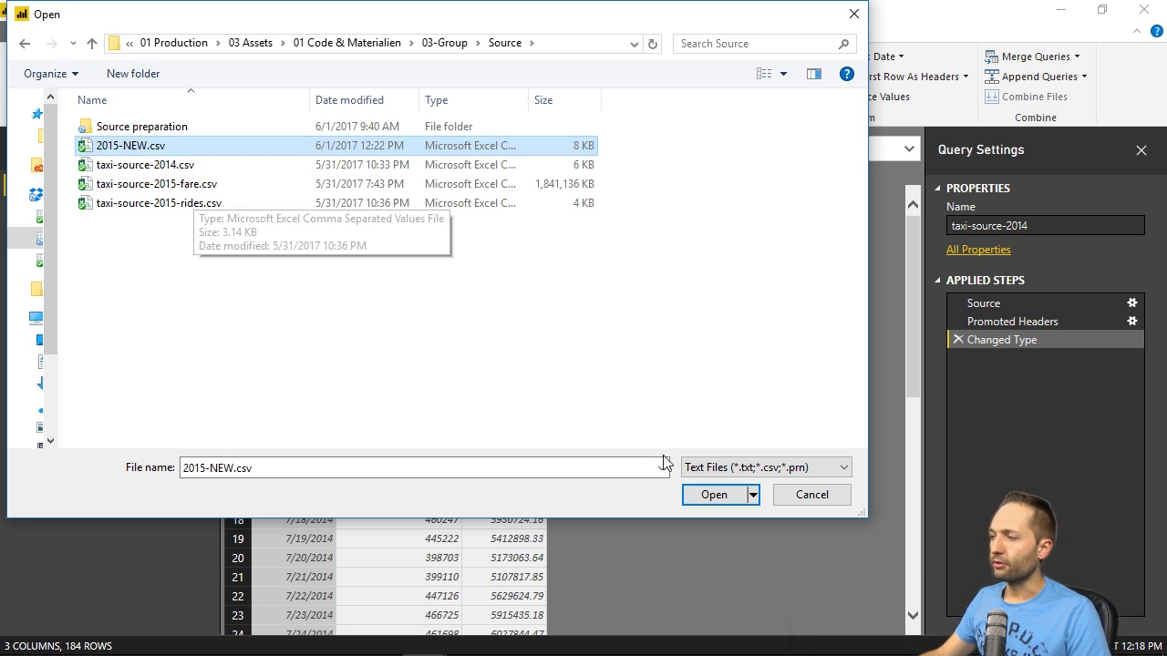
click(700, 494)
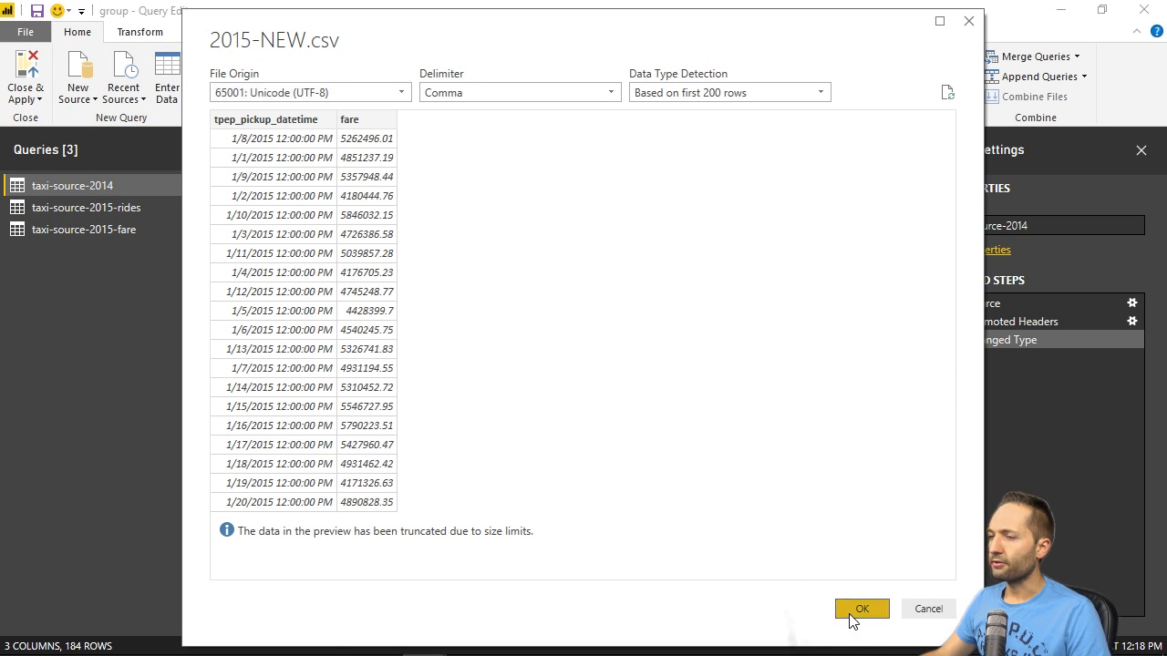
Step: Load 2015-NEW.csv as a new query and convert its tpep_pickup_datetime to Date in a new step
click(859, 609)
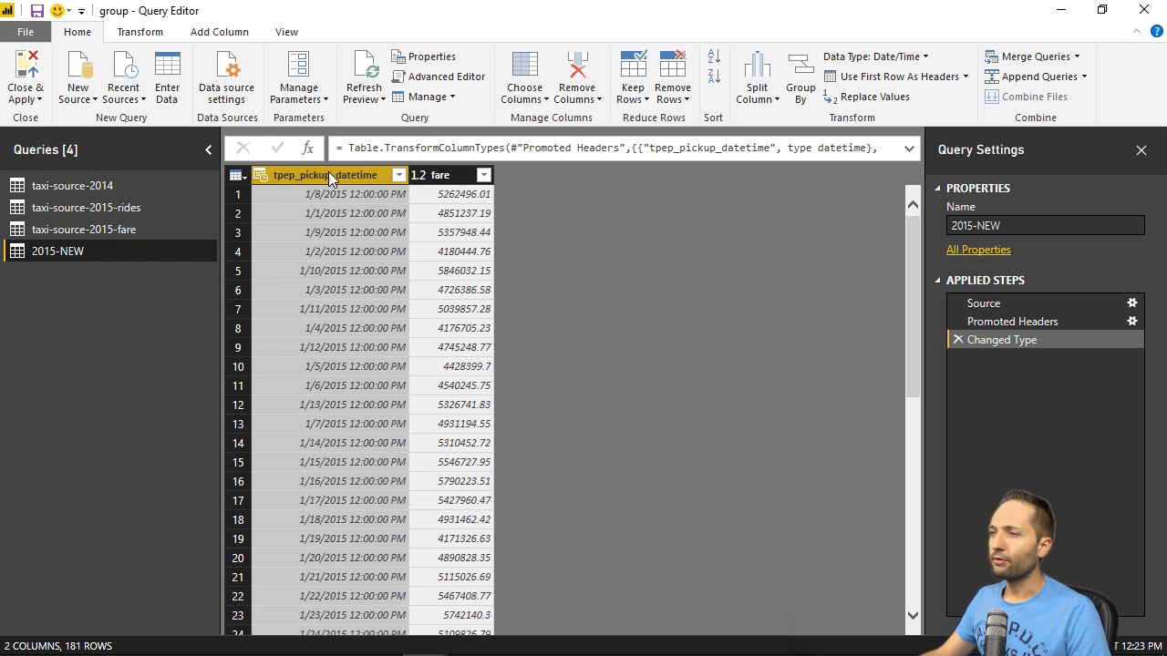
click(151, 36)
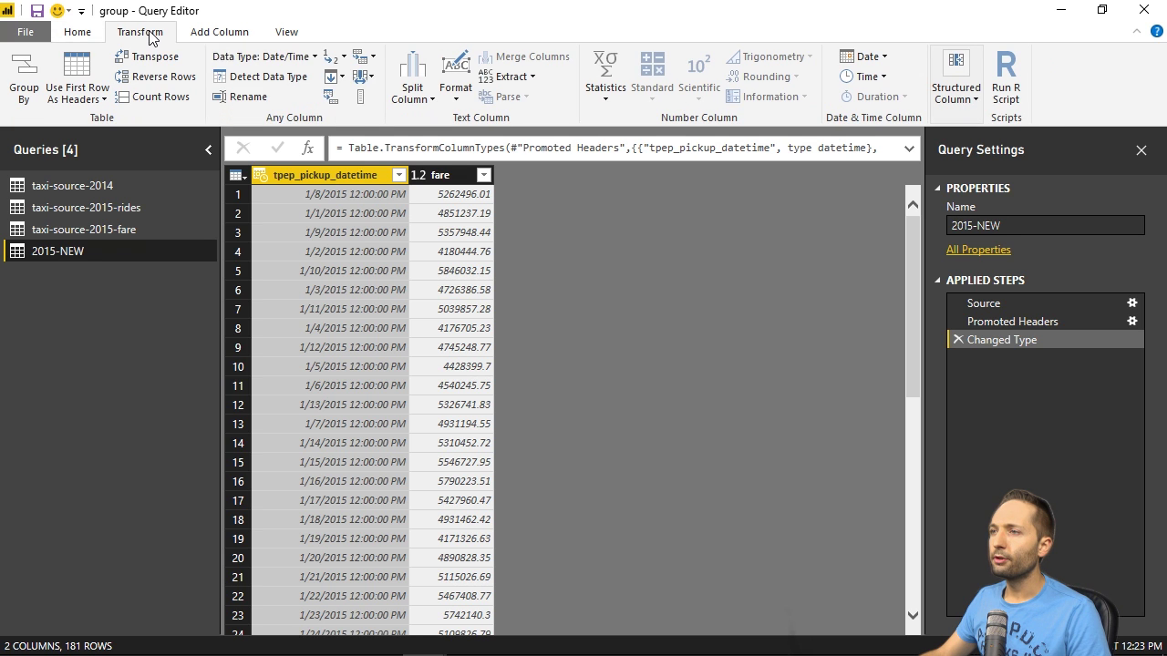
click(273, 58)
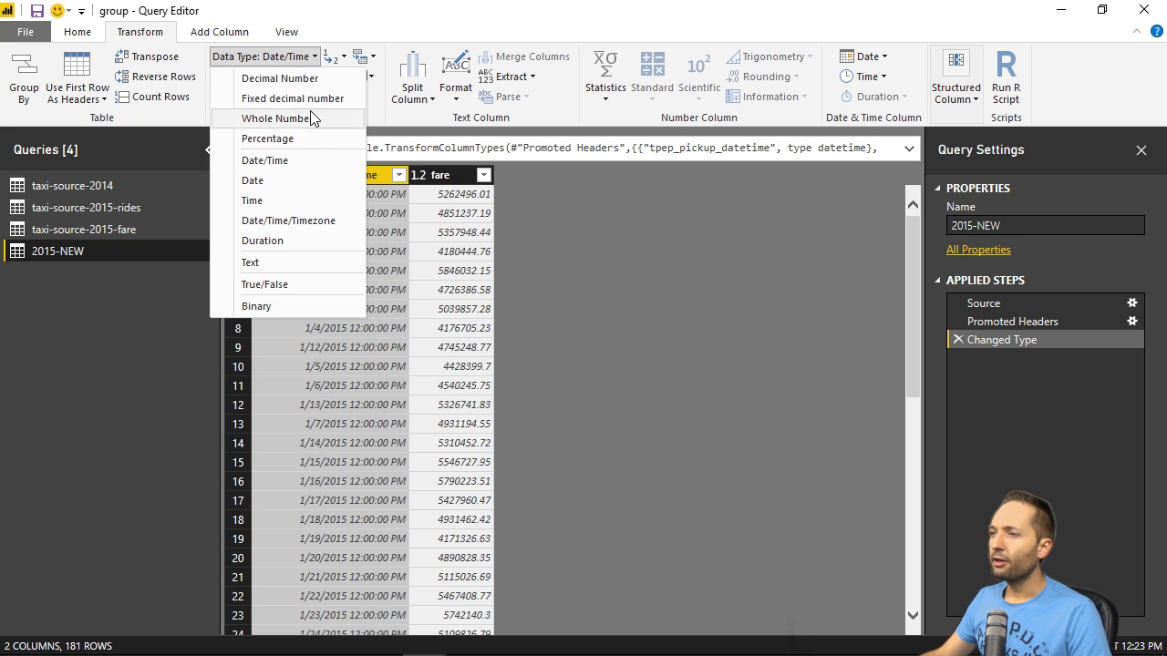
click(253, 180)
click(649, 387)
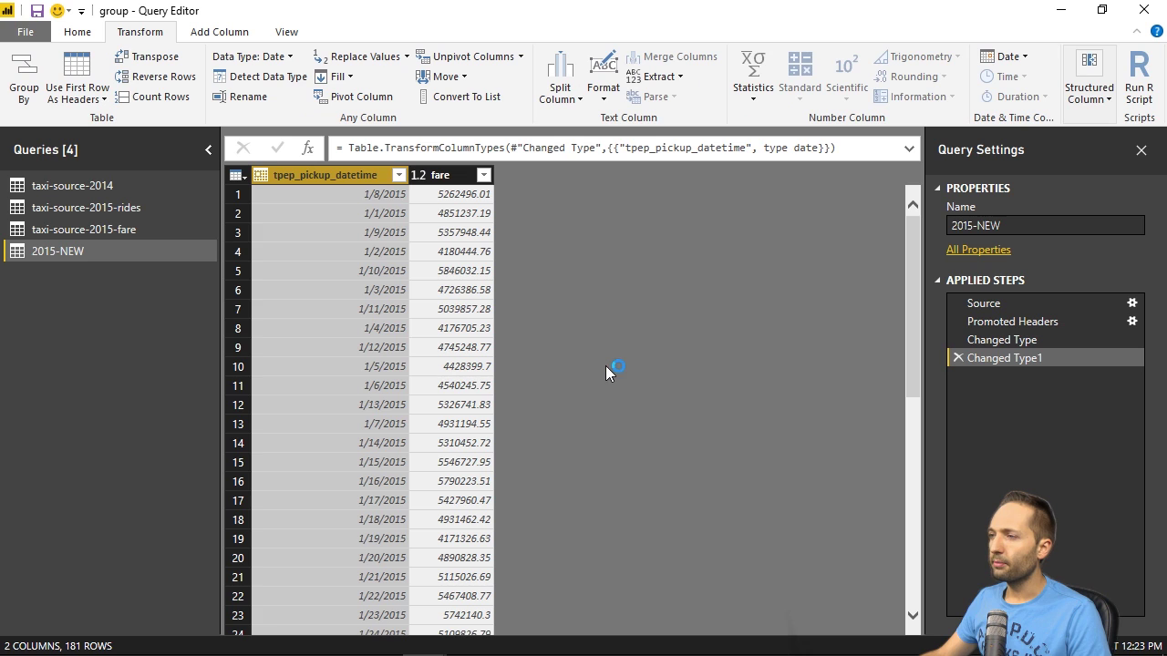